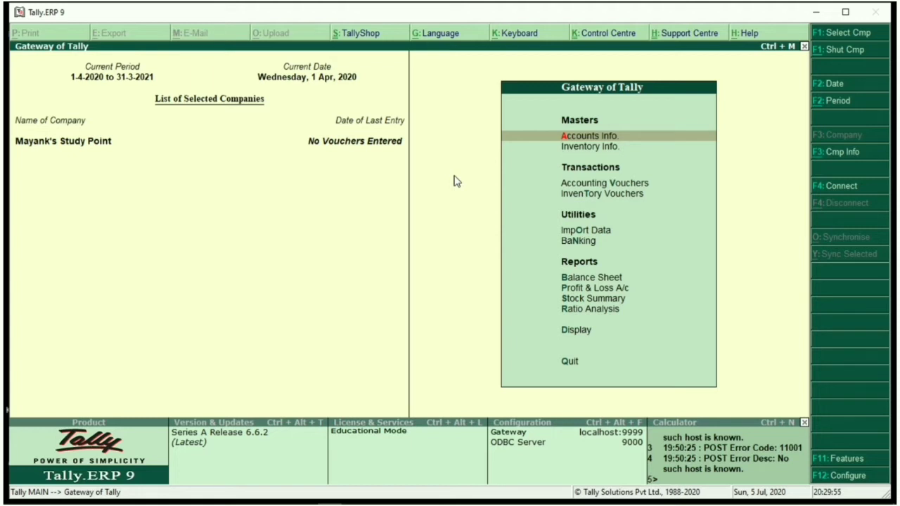
Enable maintaining cost centres in the company's accounting features, leaving job costing off.
key("Return")
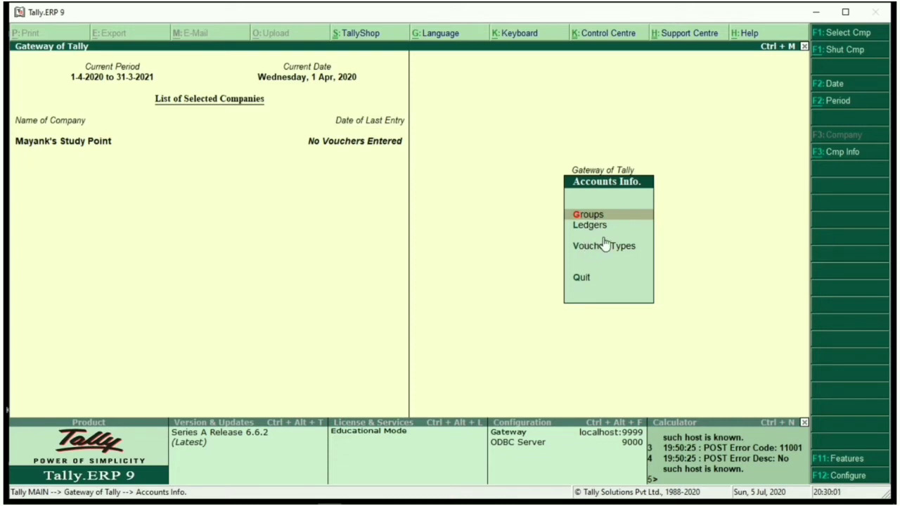
key("Escape")
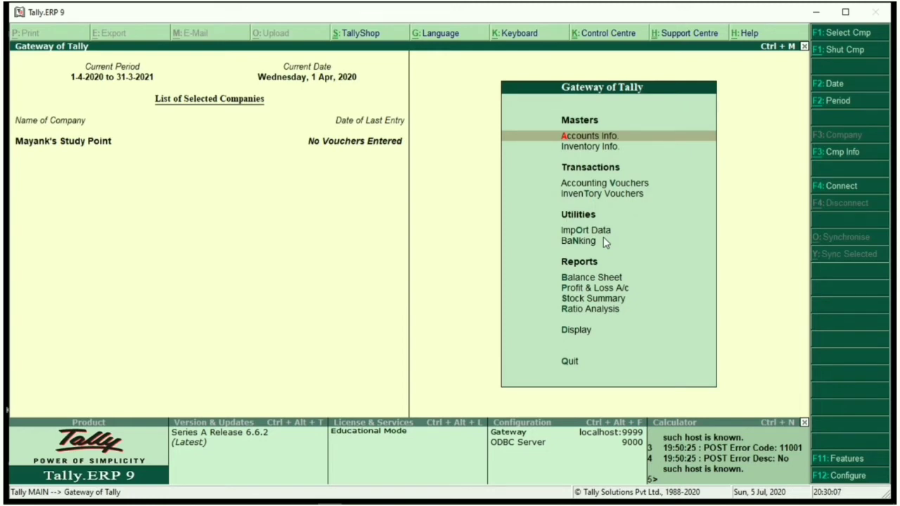
key("F11")
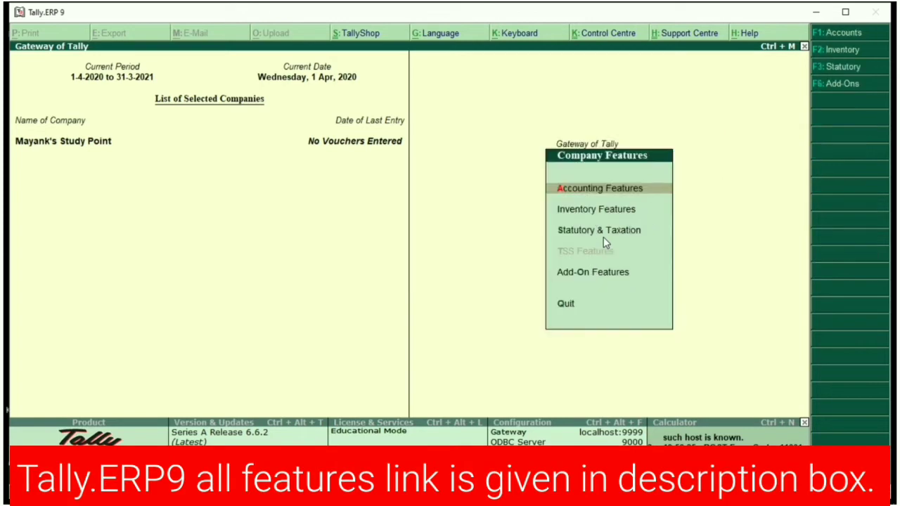
key("Return")
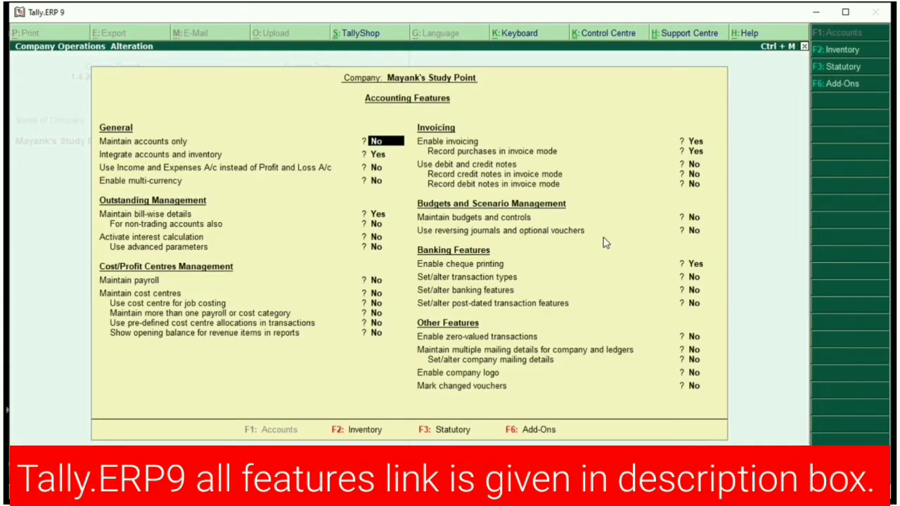
key("Return")
key("Return")
key("Return")
key("Return")
key("Return")
key("Return")
key("Return")
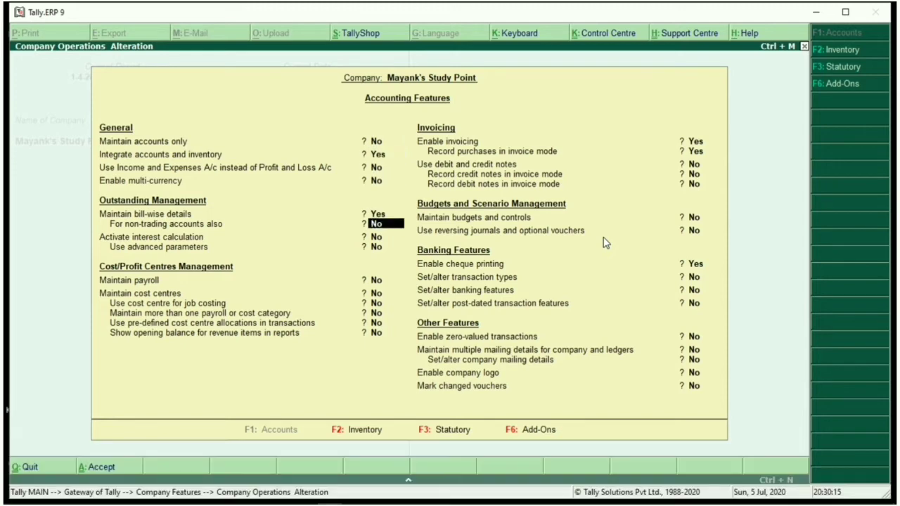
key("Return")
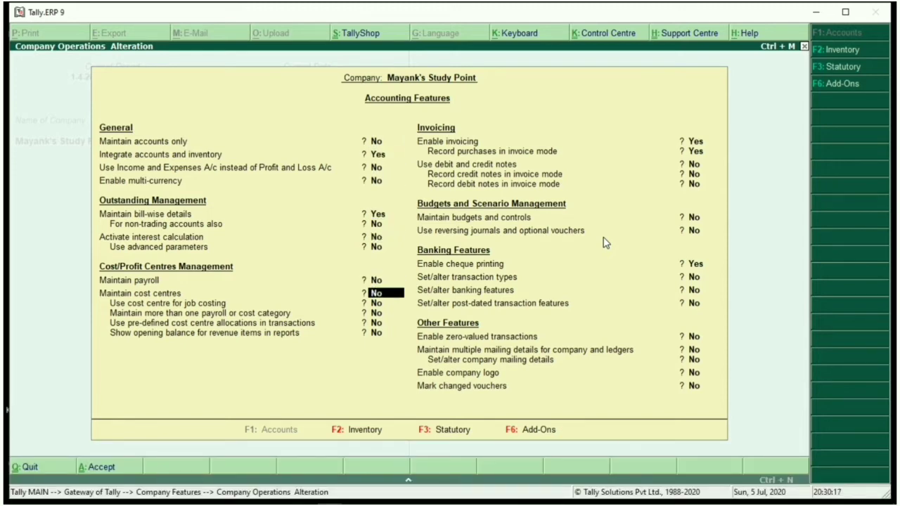
type("y")
key("Return")
key("Return")
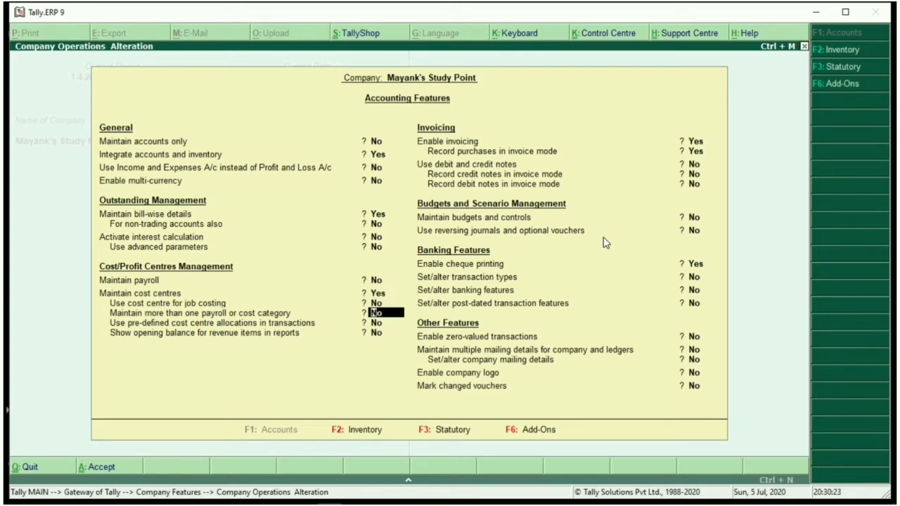
Enable maintaining more than one payroll or cost category, save the accounting features and return to the Gateway of Tally.
type("y")
key("Return")
key("Return")
key("Return")
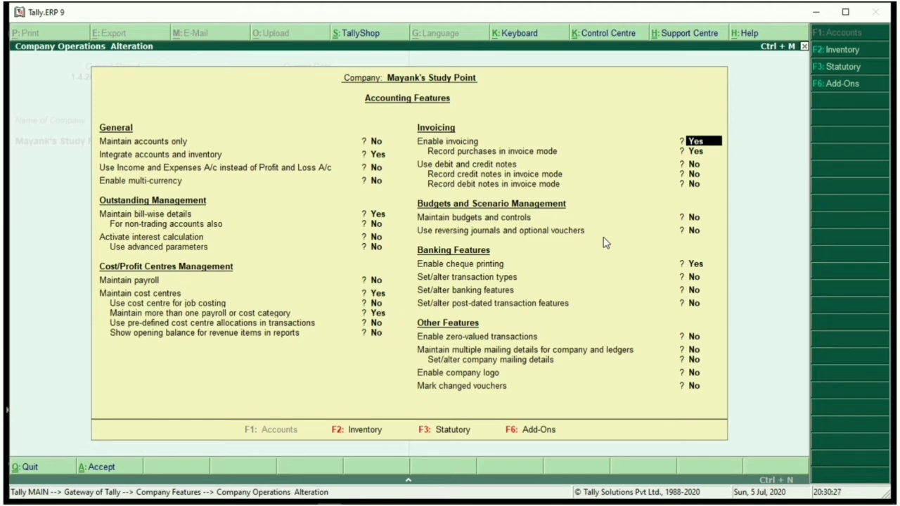
key("ctrl+a")
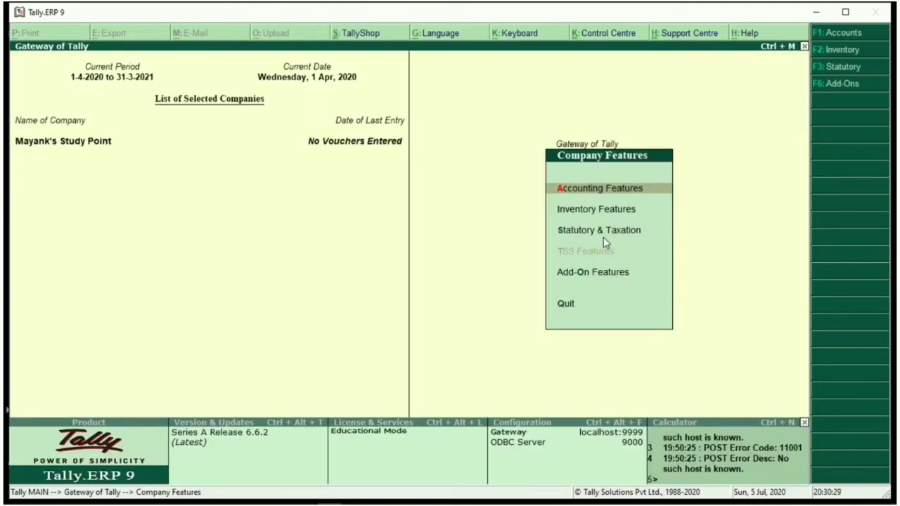
key("Escape")
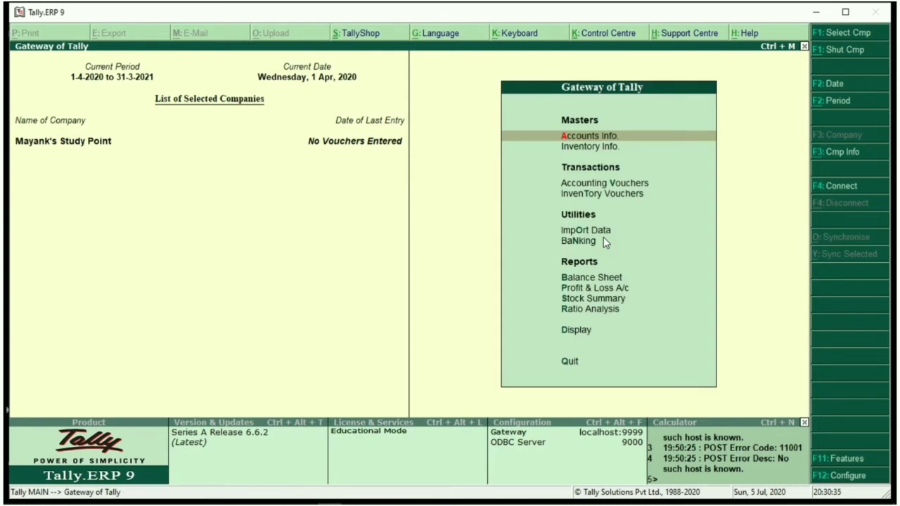
Open the cost category masters under the company's accounts information.
key("Return")
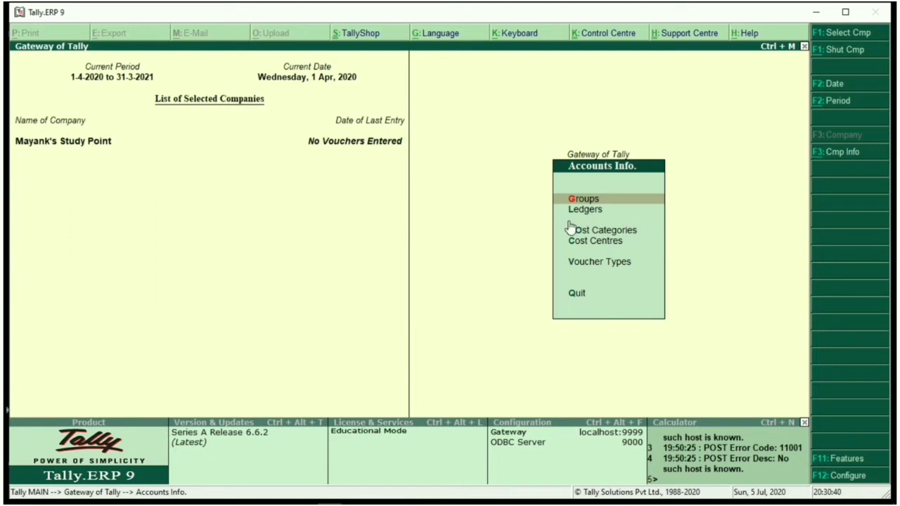
left_click(623, 233)
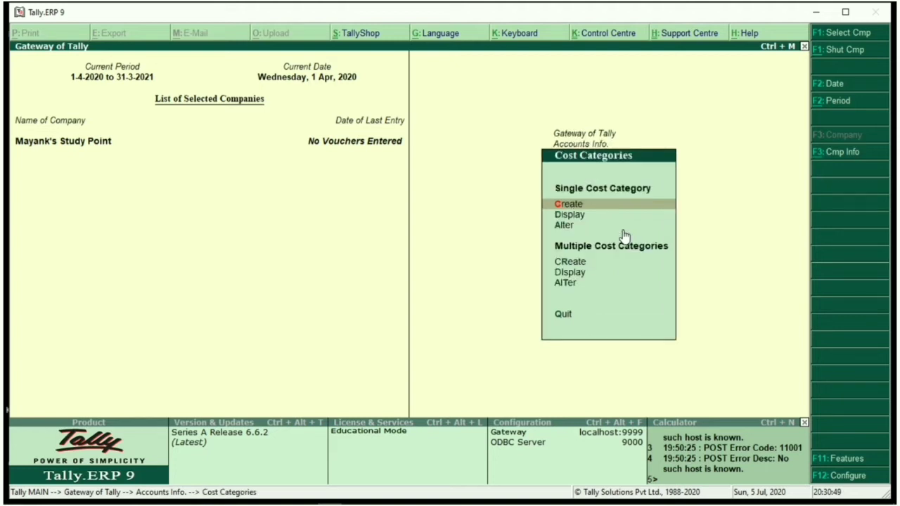
left_click(623, 233)
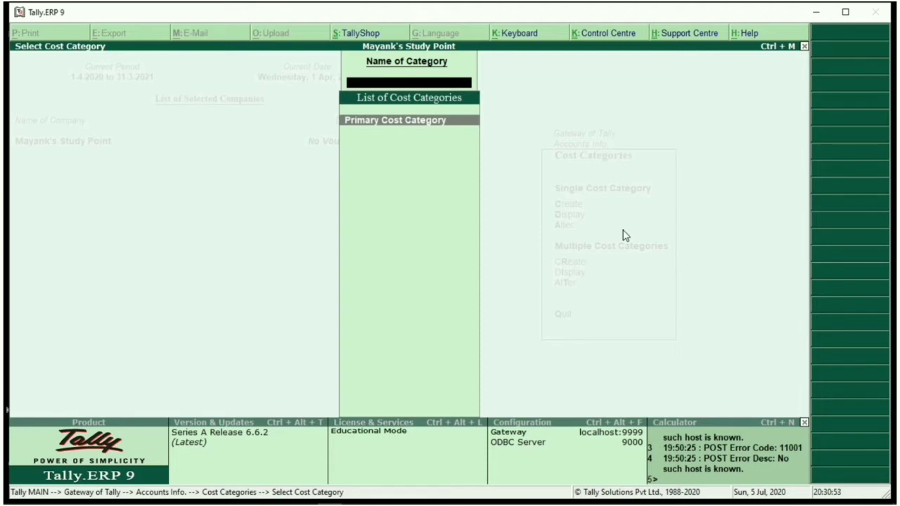
key("Escape")
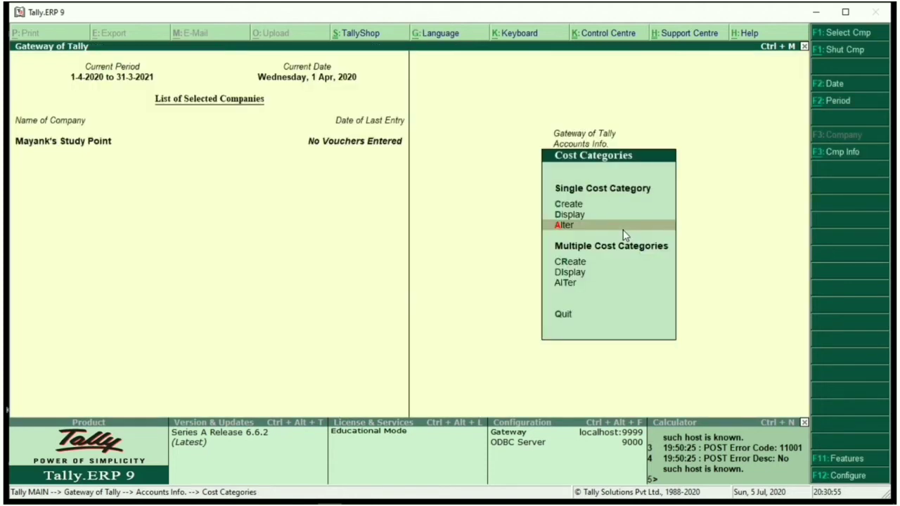
left_click(623, 232)
type(".")
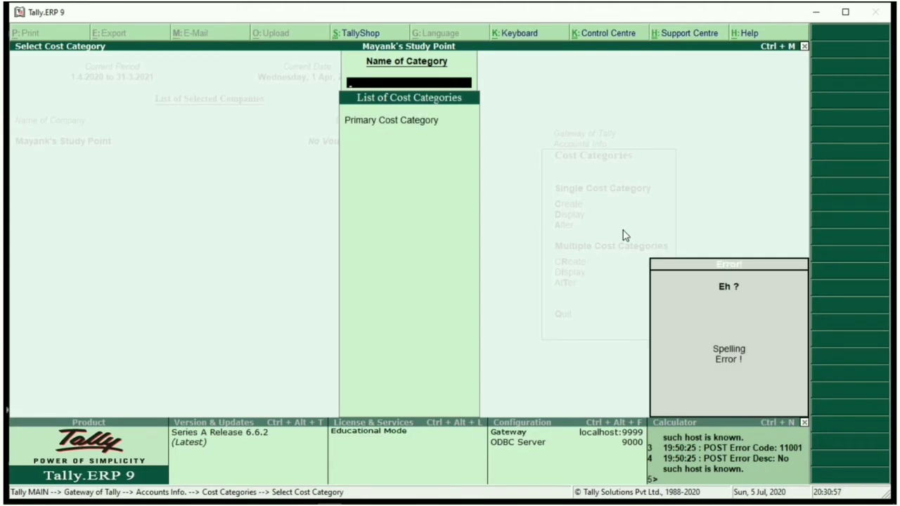
key("Escape")
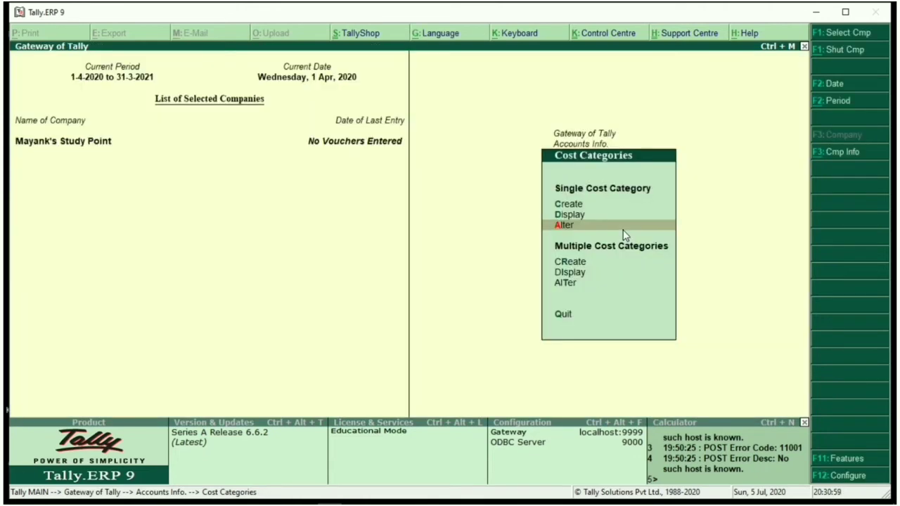
Create a single cost category named Department that allocates revenue items but not non-revenue items, then leave category creation.
key("c")
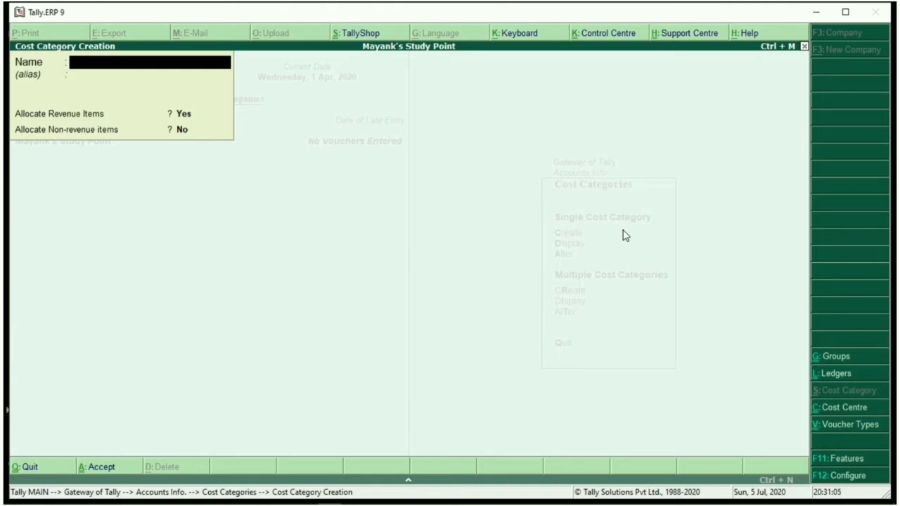
type("Department")
key("Return")
key("Return")
key("Return")
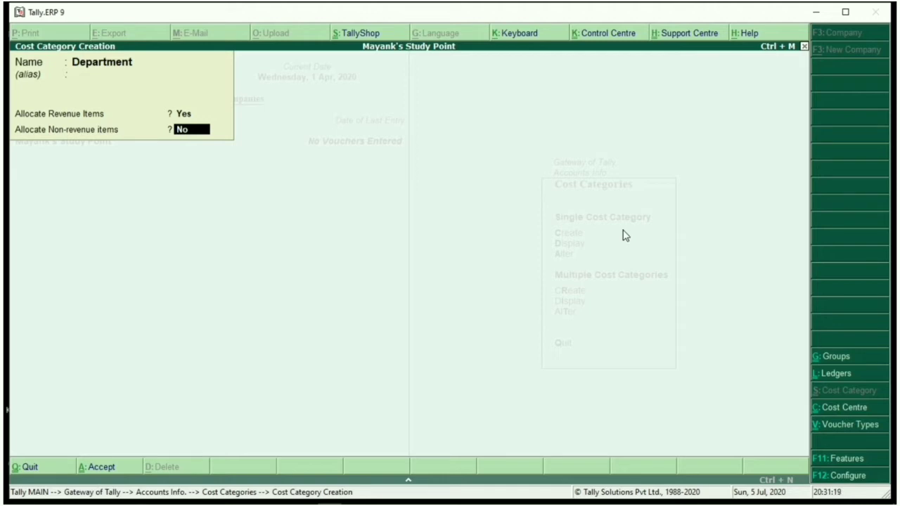
key("Return")
key("Return")
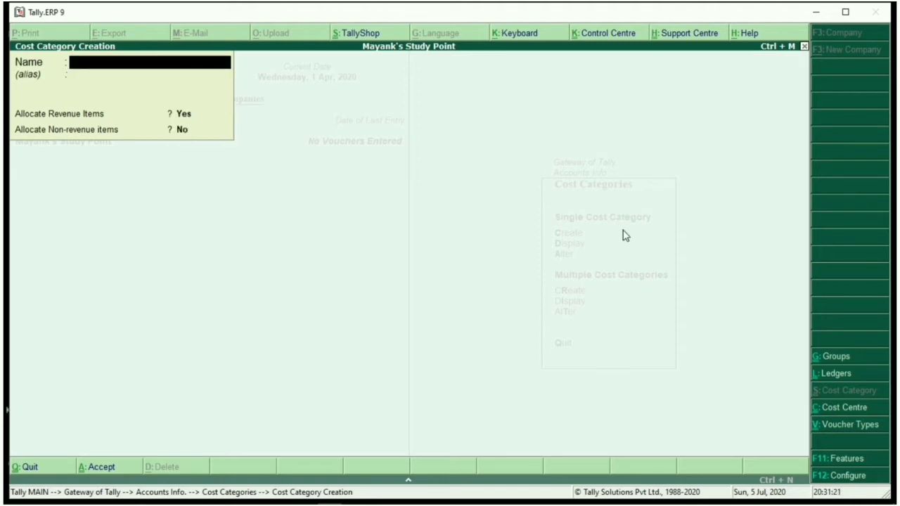
key("Escape")
key("Return")
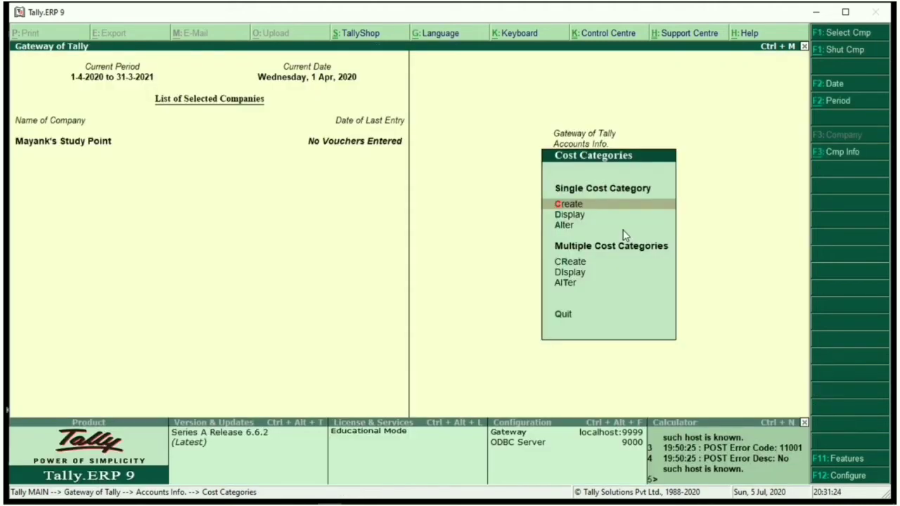
Create a single cost centre named Kolkata in the Department category, under Primary.
key("Escape")
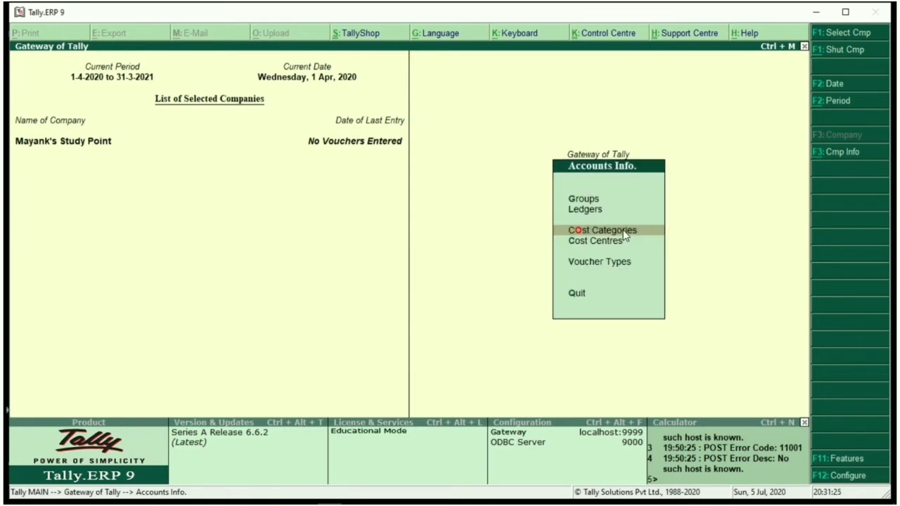
key("c")
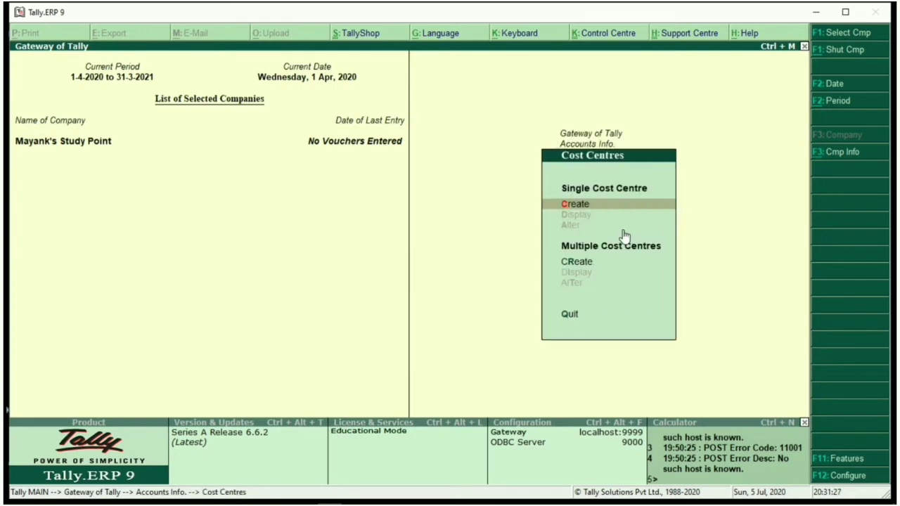
key("Return")
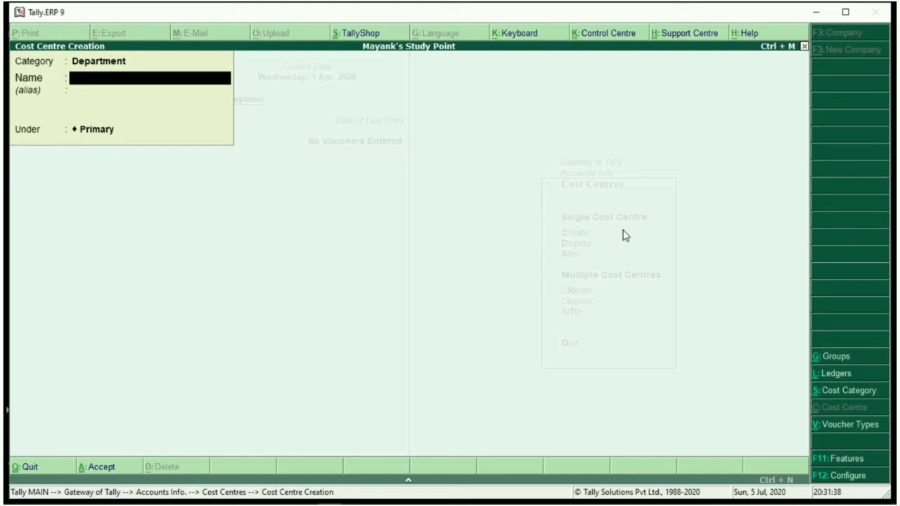
type("Kolkata")
key("Return")
key("Return")
key("Return")
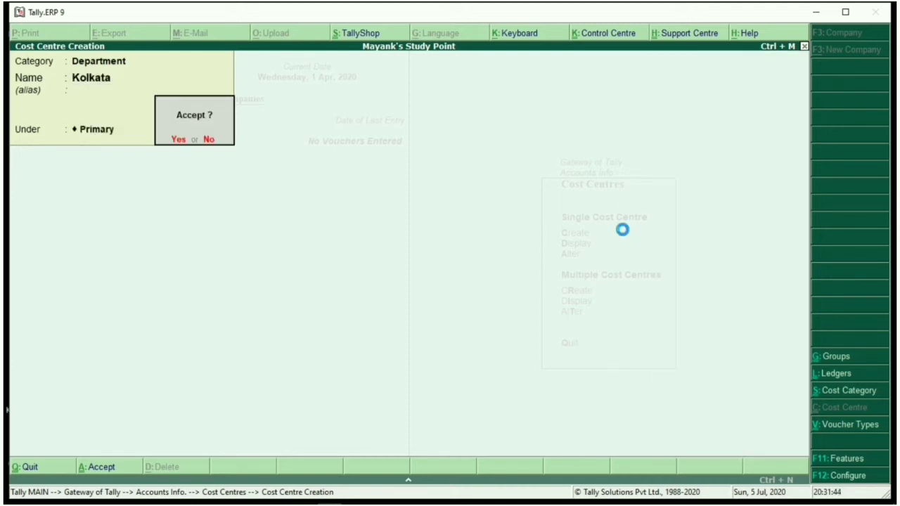
key("Return")
Create a cost centre named Ludhiyana in the Department category, under Primary.
type("Lu")
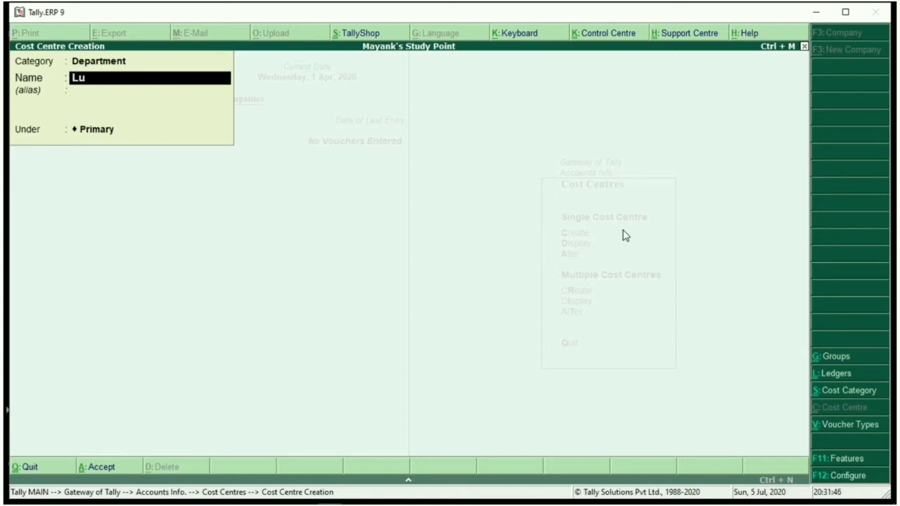
type("dhiyana")
key("Return")
key("Return")
key("Return")
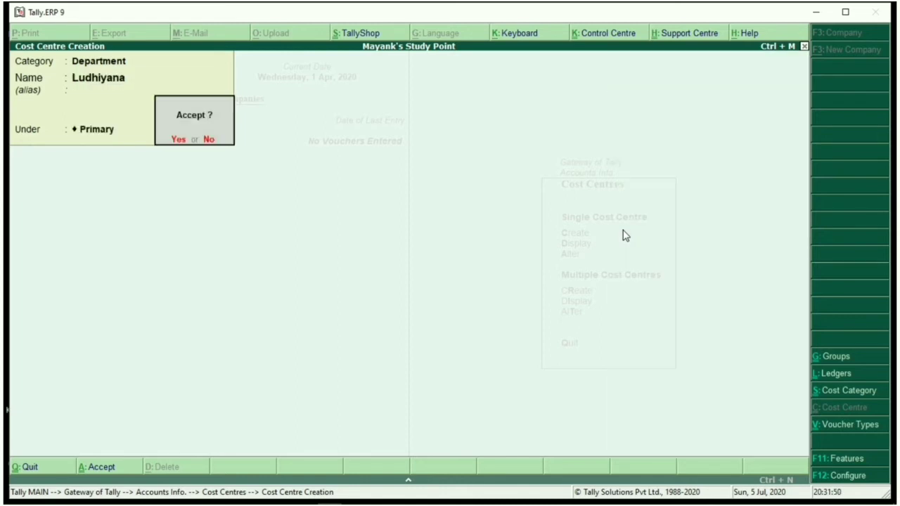
key("Return")
Create a cost centre named Durgapur in the Department category, under Primary.
type("Du")
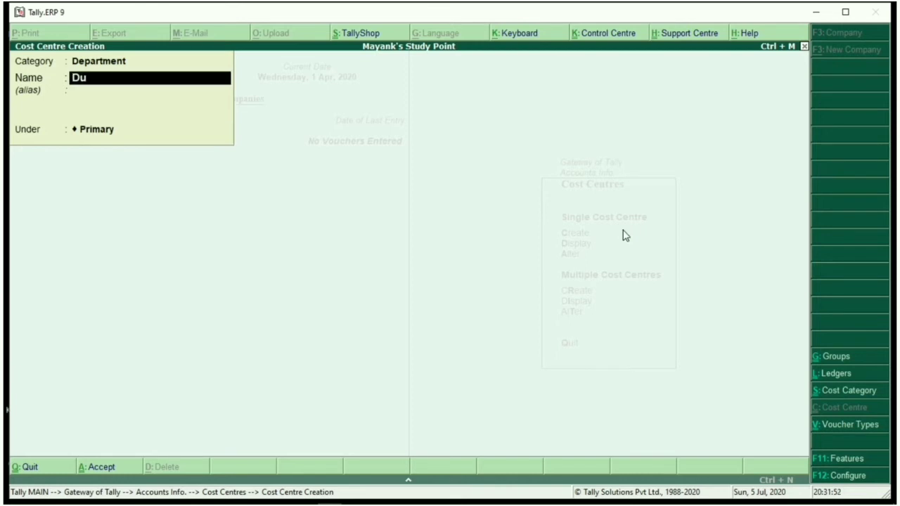
type("rgapur")
key("Return")
key("Return")
key("Return")
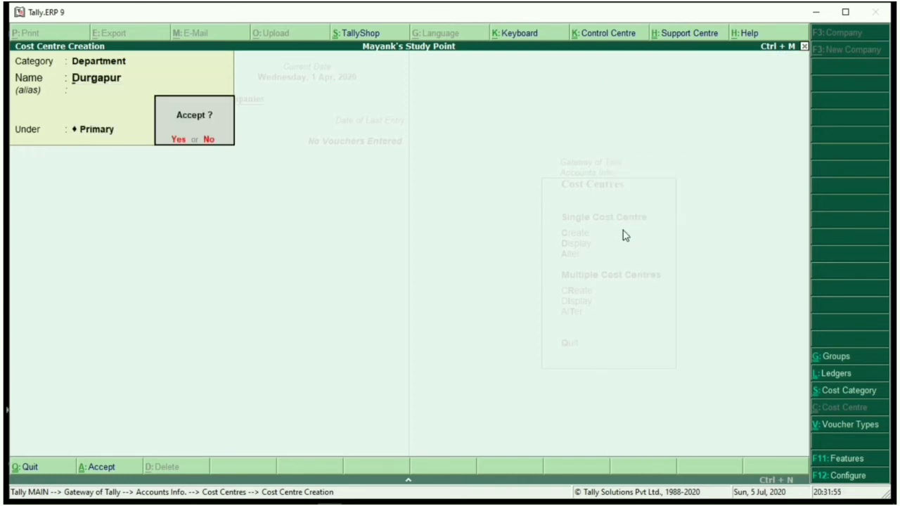
key("Return")
Create a cost centre named Delhi in the Department category, under Primary.
type("Delhi")
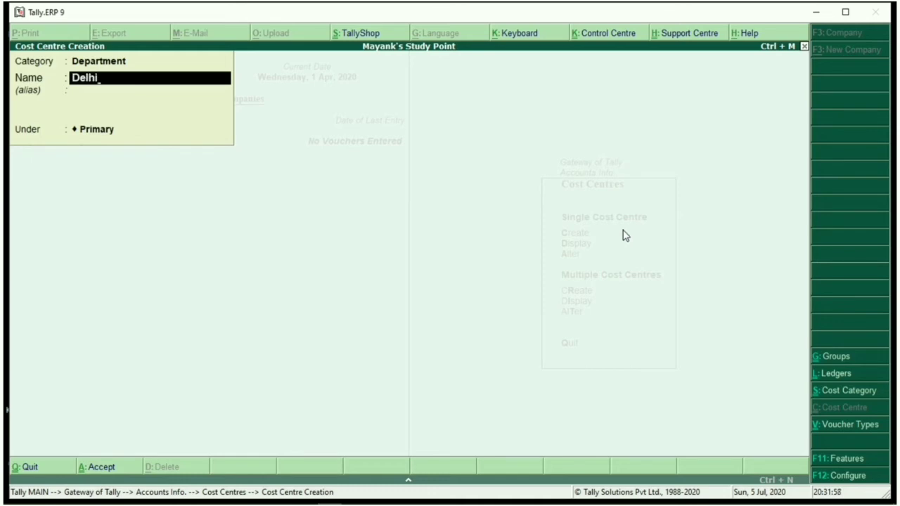
key("Return")
key("Return")
key("Return")
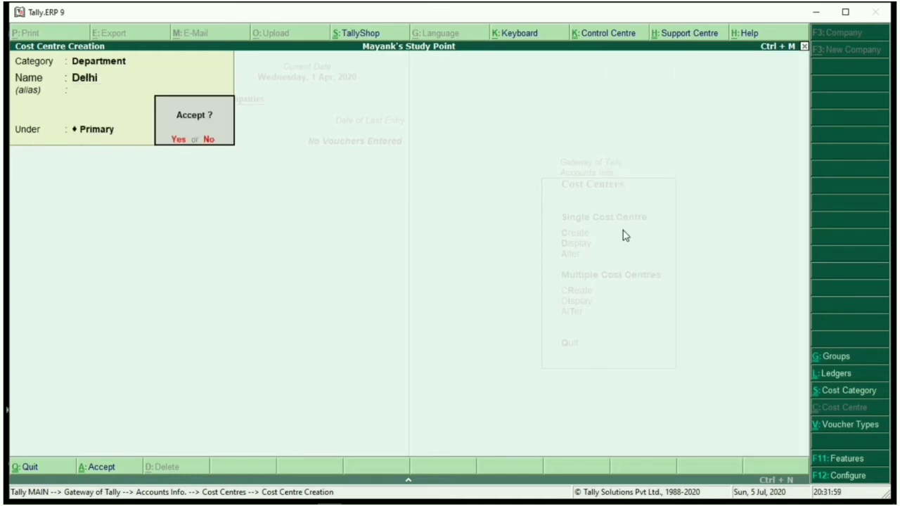
key("Return")
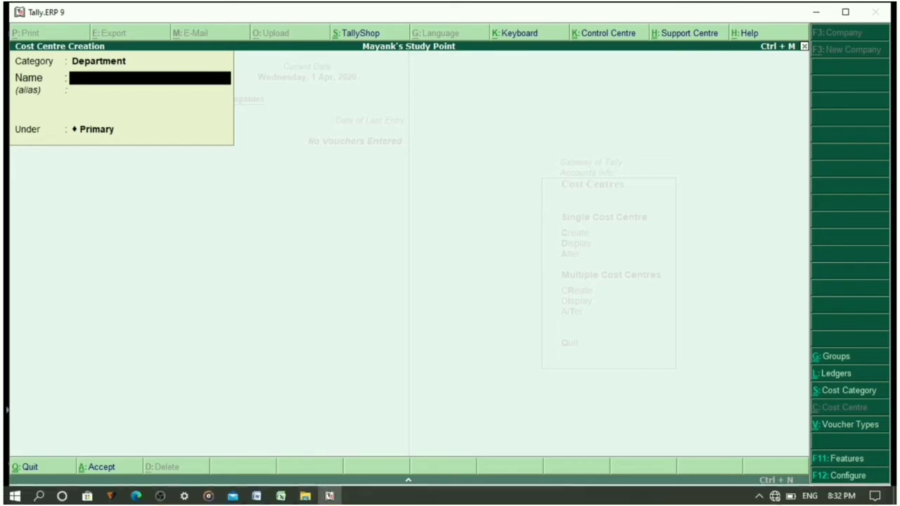
Switch to the Word document Tally.ERP9.docx, look through its practice sets for cost categories and transactions, and return to Tally.
left_click(257, 495)
scroll(322, 391, "down", 10)
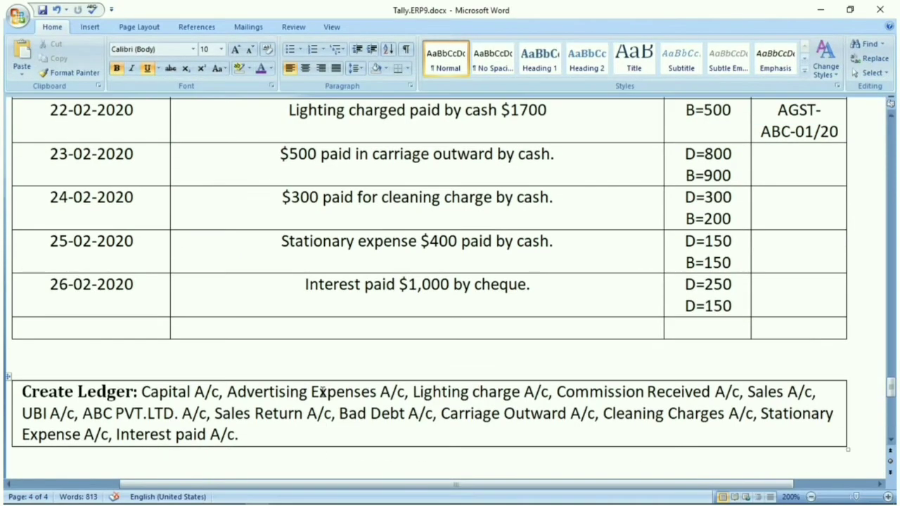
scroll(322, 393, "up", 2)
scroll(322, 392, "up", 8)
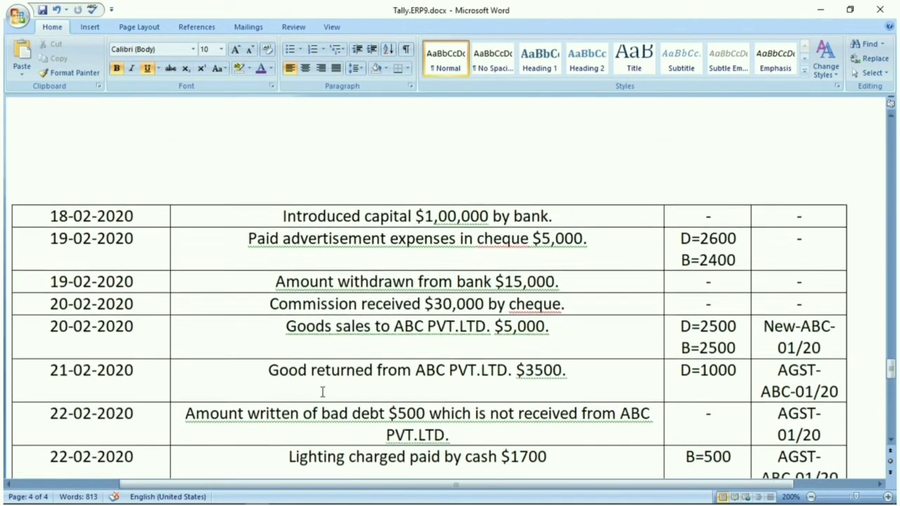
scroll(322, 393, "up", 18)
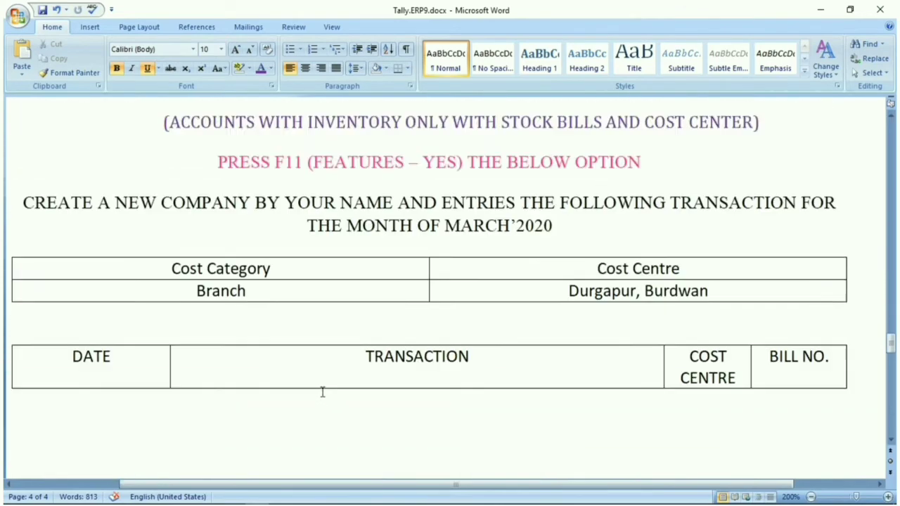
scroll(323, 392, "up", 12)
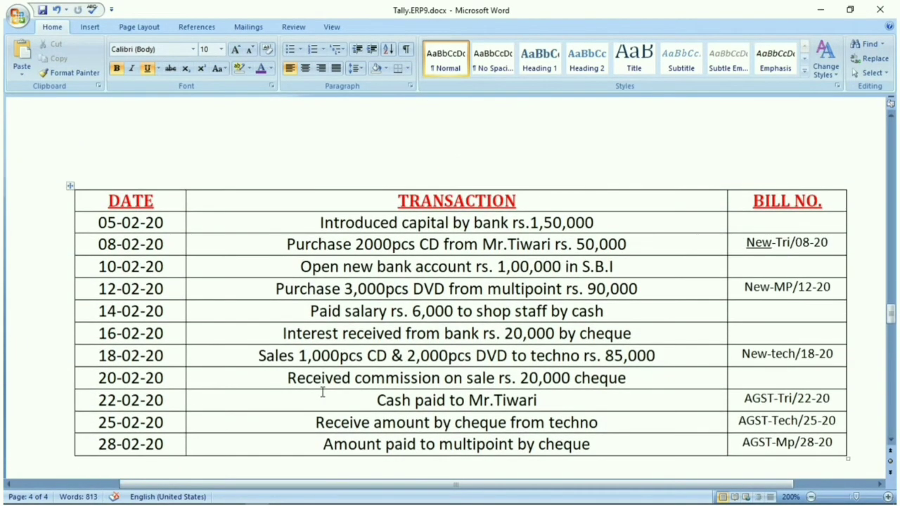
scroll(322, 392, "up", 10)
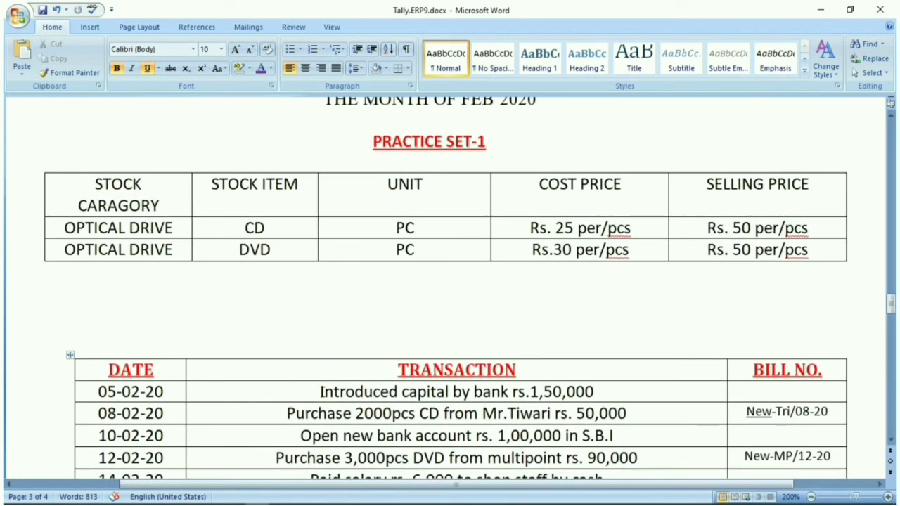
scroll(320, 395, "down", 4)
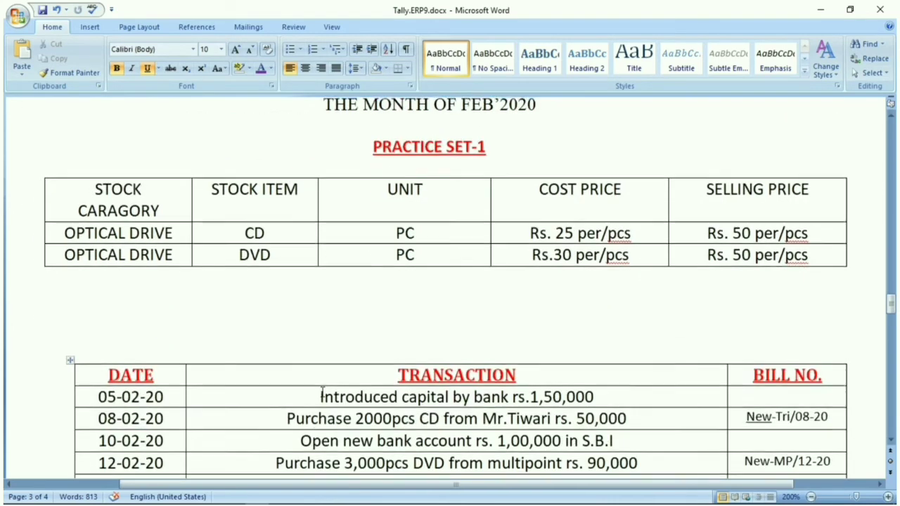
scroll(323, 392, "down", 5)
scroll(323, 393, "down", 15)
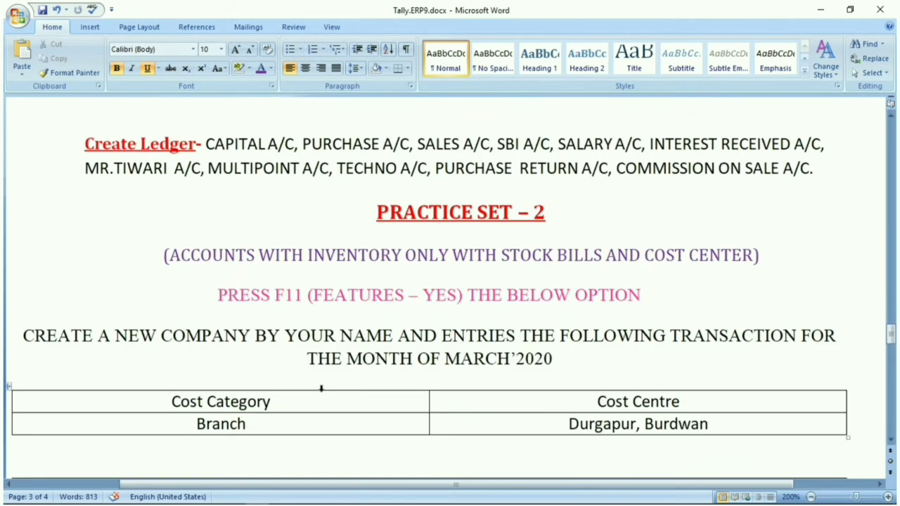
left_click(820, 10)
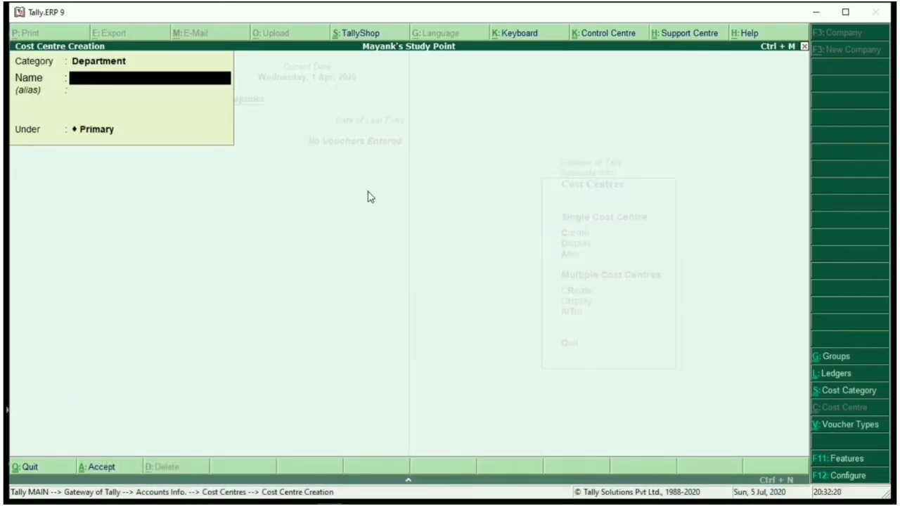
Leave cost centre creation, review the list of cost centres available for alteration, and return to the Gateway of Tally.
key("Escape")
key("Return")
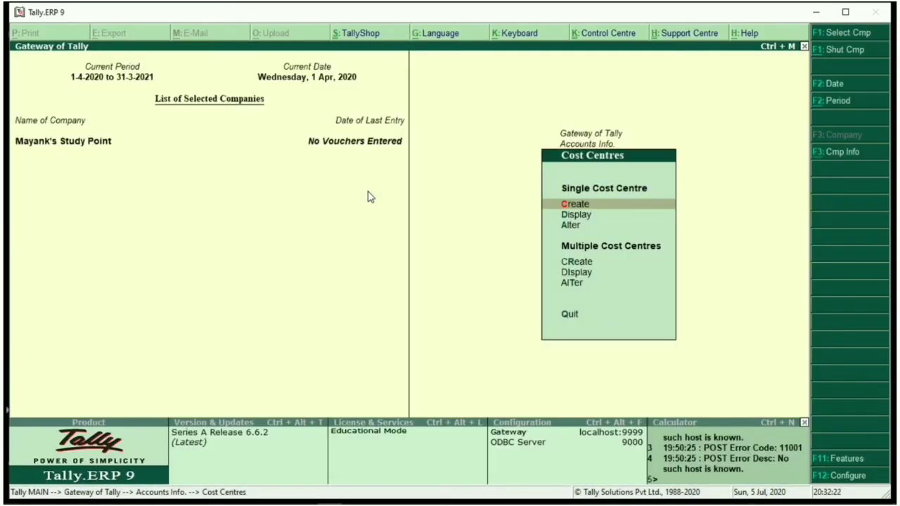
key("a")
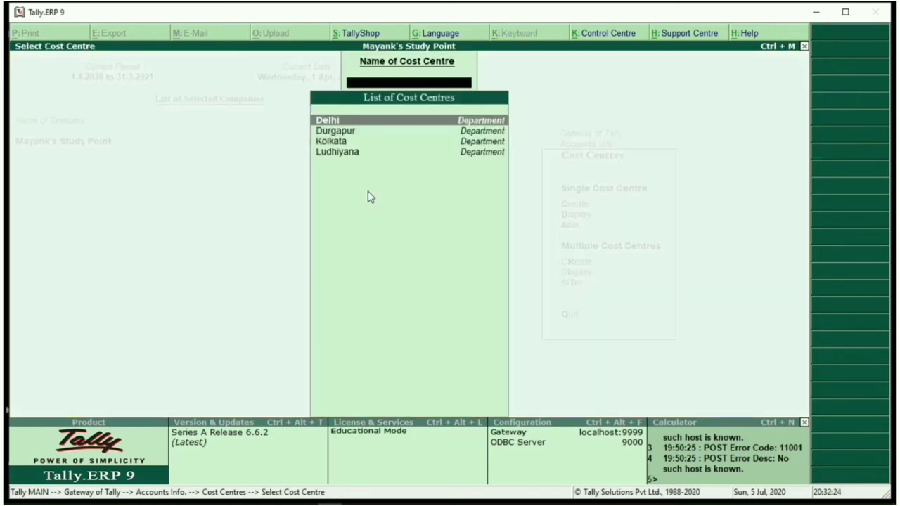
key("Escape")
key("Escape")
key("Escape")
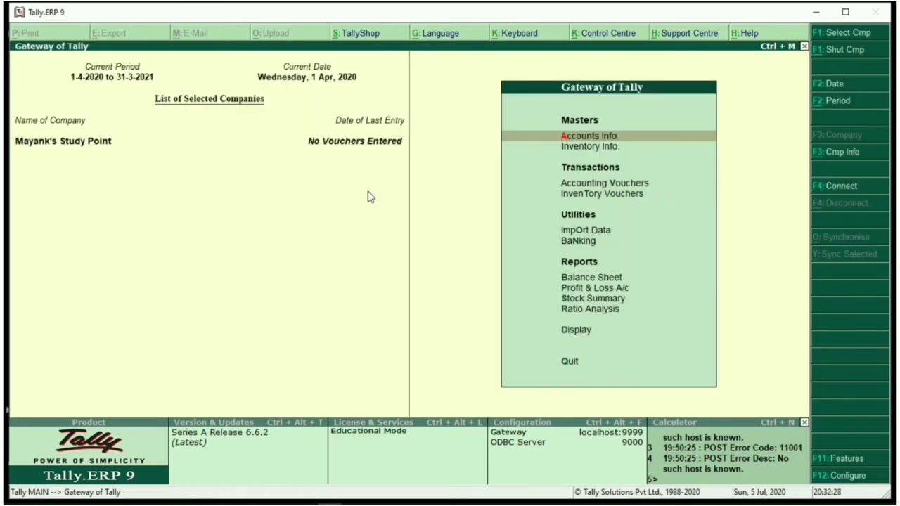
Start a payment voucher and create a Salary ledger for its debit line, under Indirect Expenses, type Not Applicable, with cost centres applicable.
key("v")
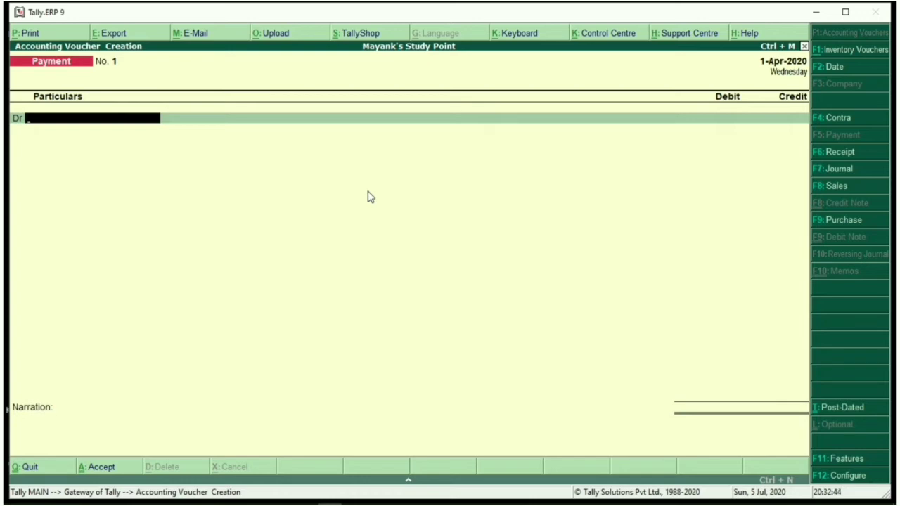
key("alt+c")
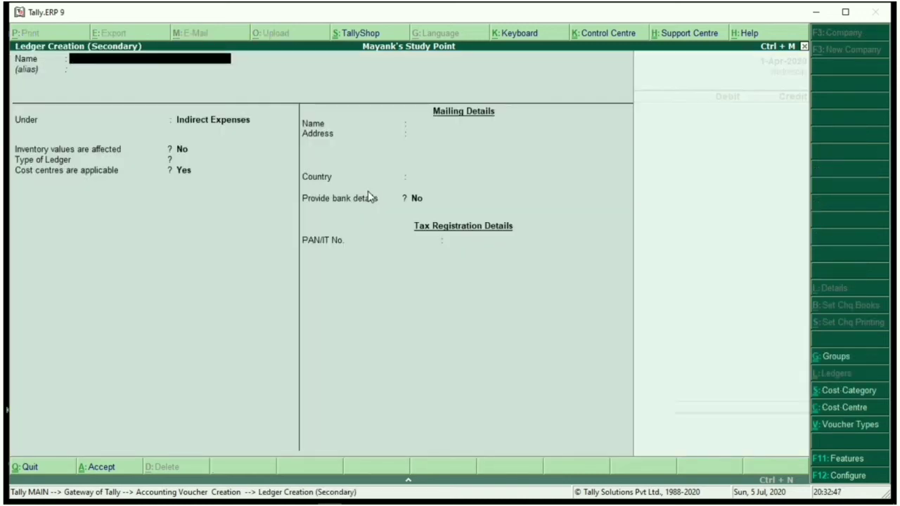
type("Salary")
key("Return")
key("Return")
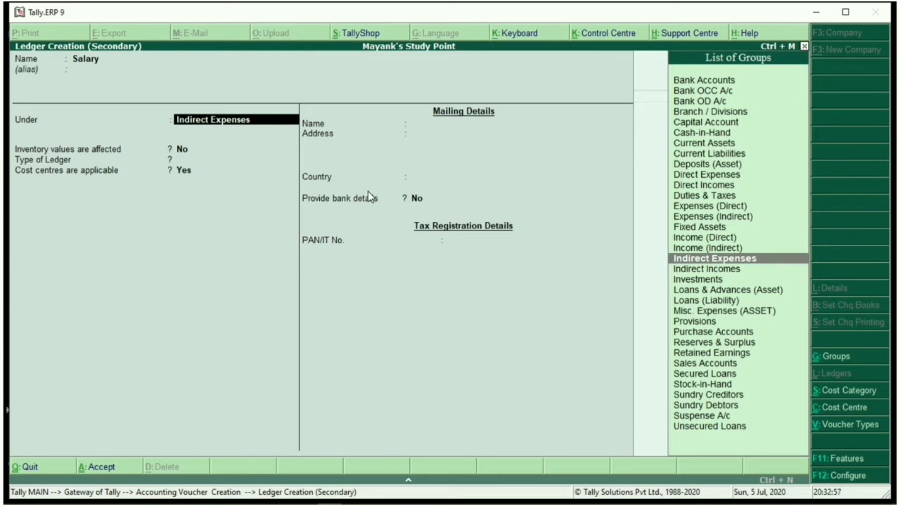
key("Return")
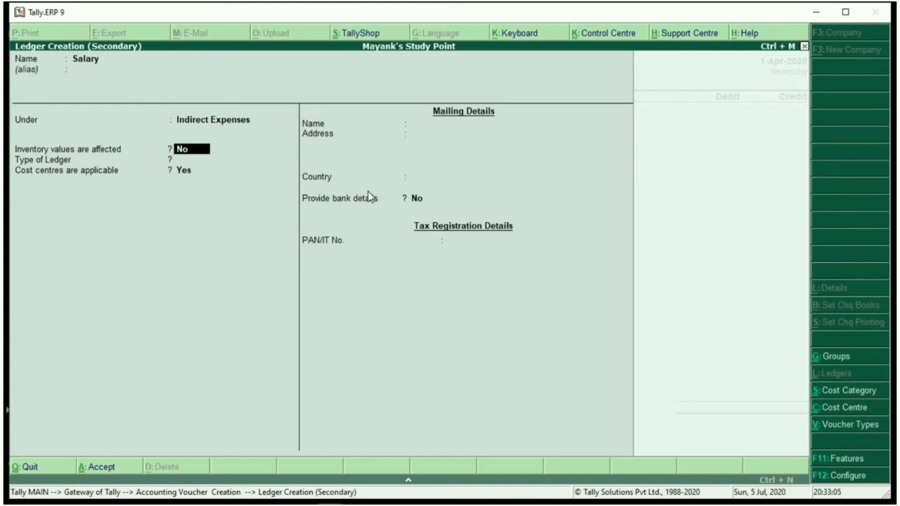
key("Return")
key("Return")
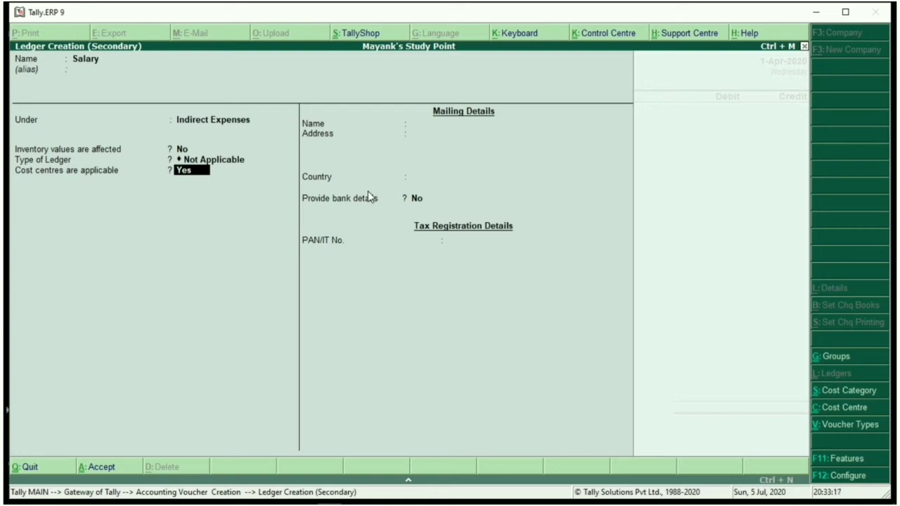
key("Return")
key("Return")
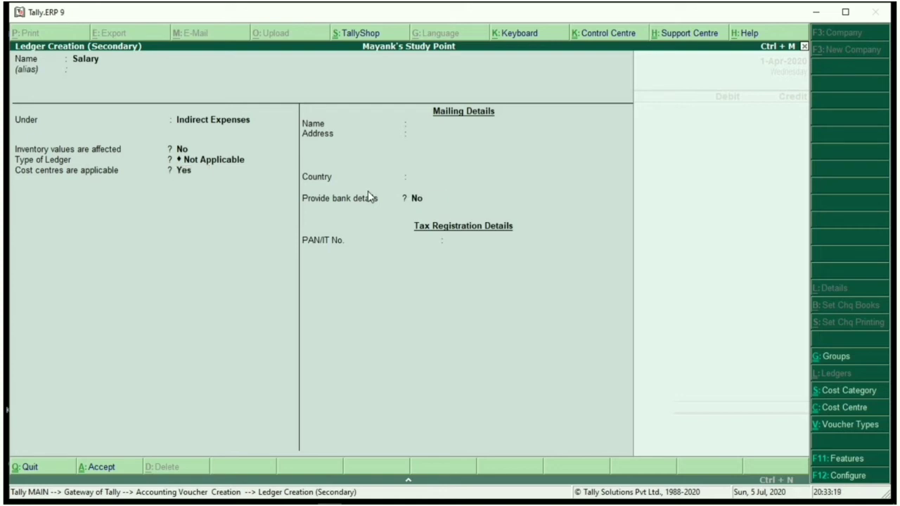
key("Return")
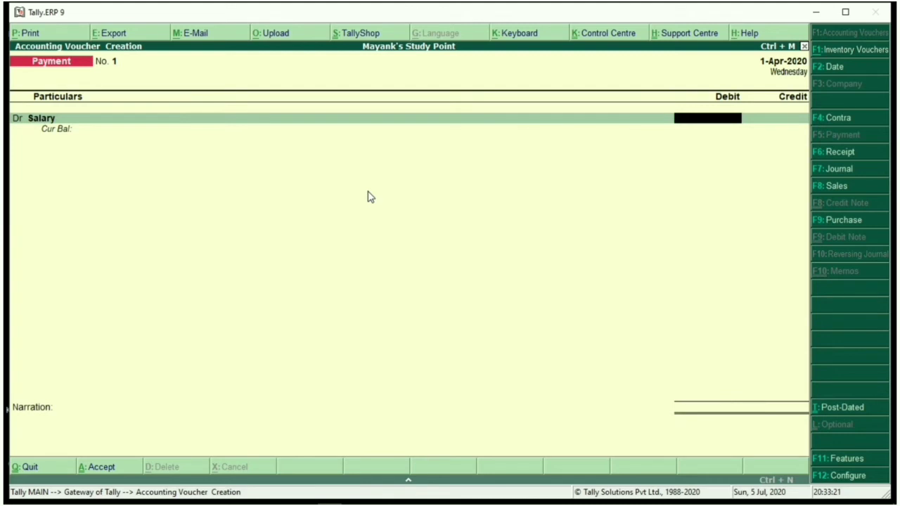
Debit Salary with 50000 and allocate the full amount to the Delhi cost centre in the Department category.
type("50000")
key("Return")
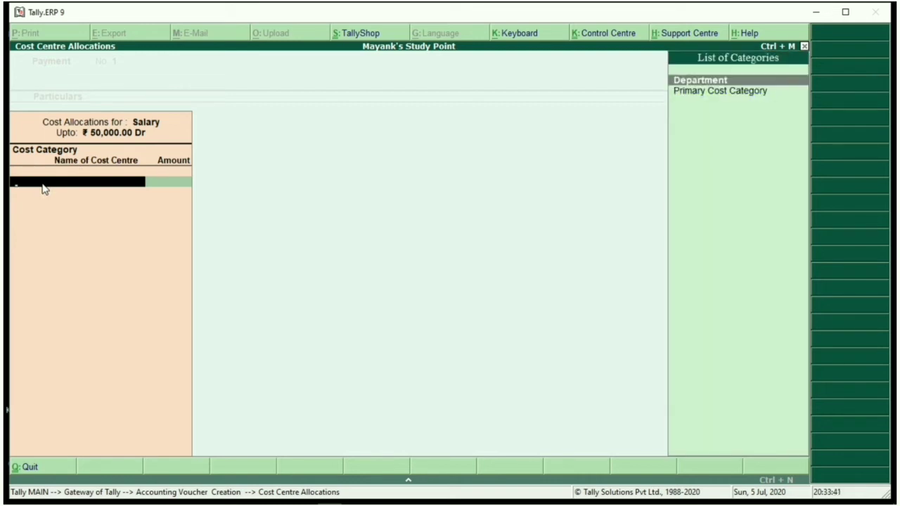
key("Return")
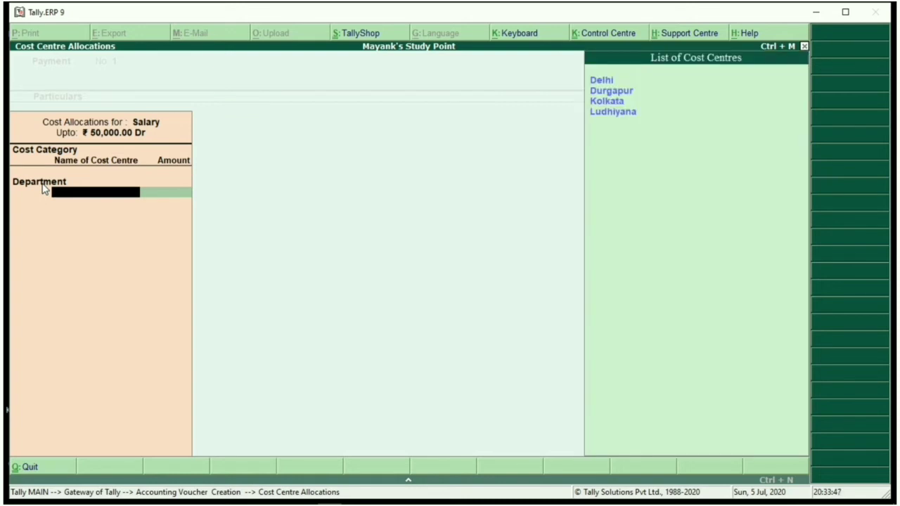
key("Return")
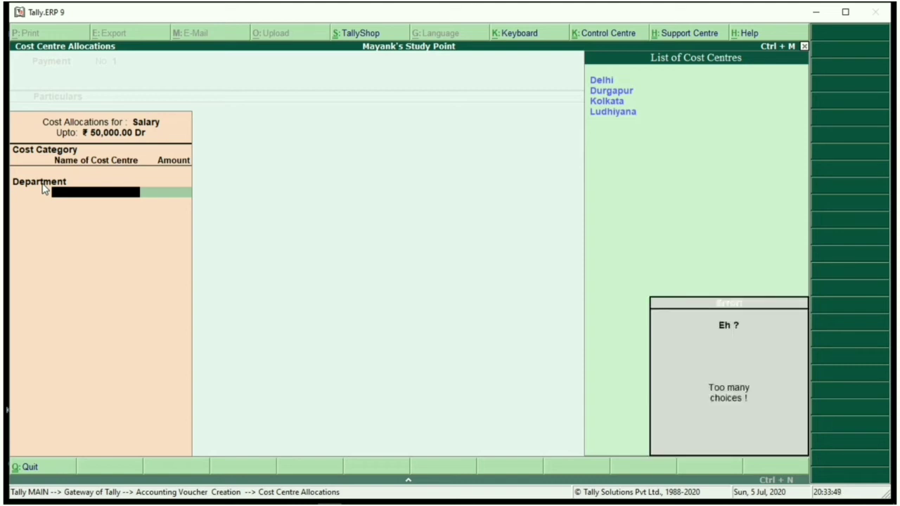
key("Down")
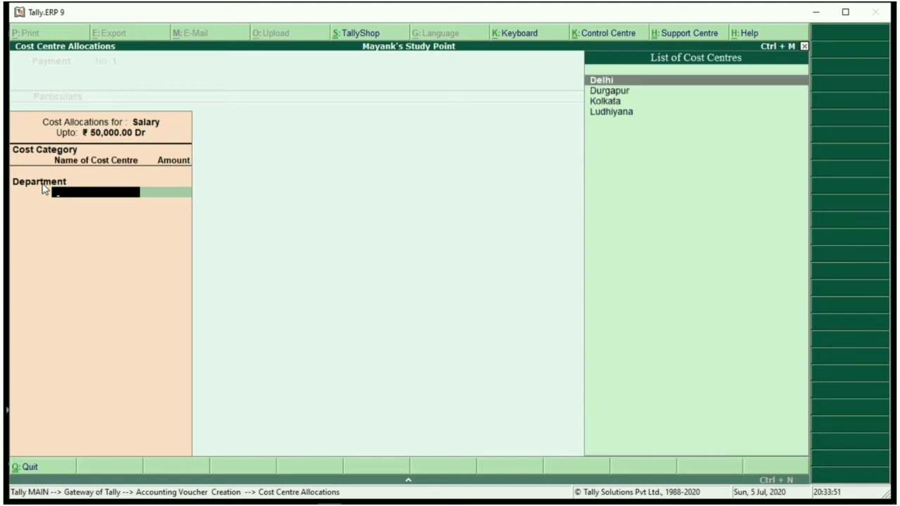
key("Return")
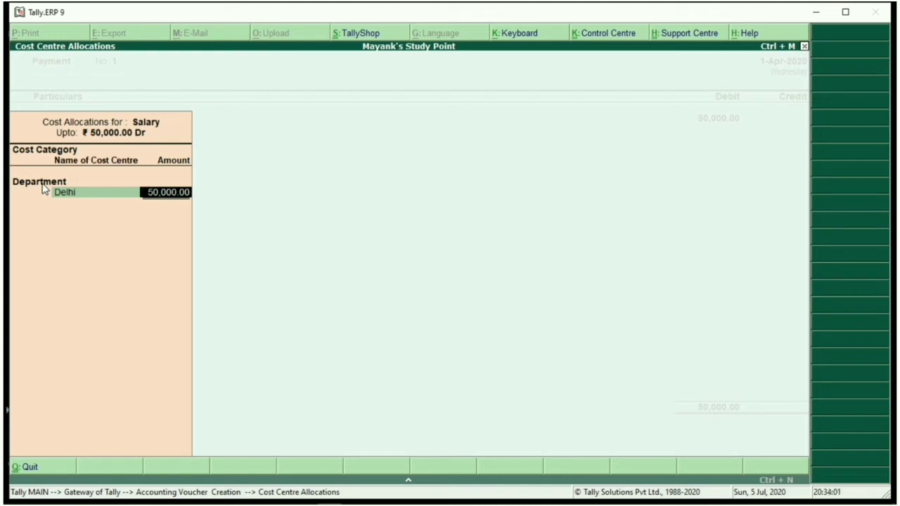
key("BackSpace")
key("BackSpace")
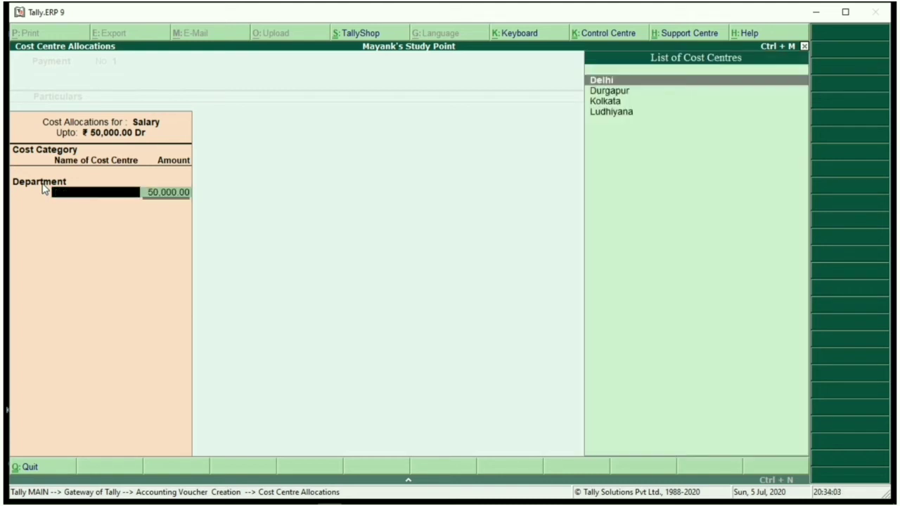
key("Escape")
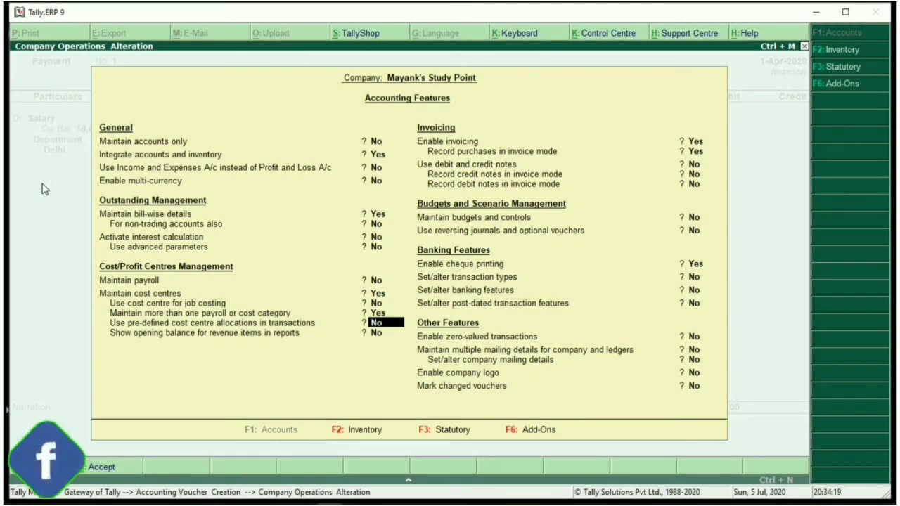
Enable pre-defined cost centre allocations in transactions and add a cost centre class named Salary.
type("y")
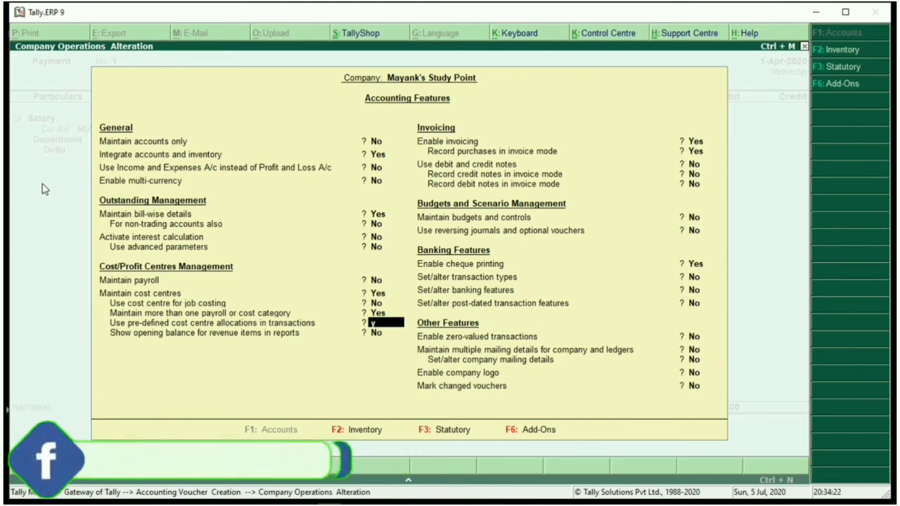
key("Return")
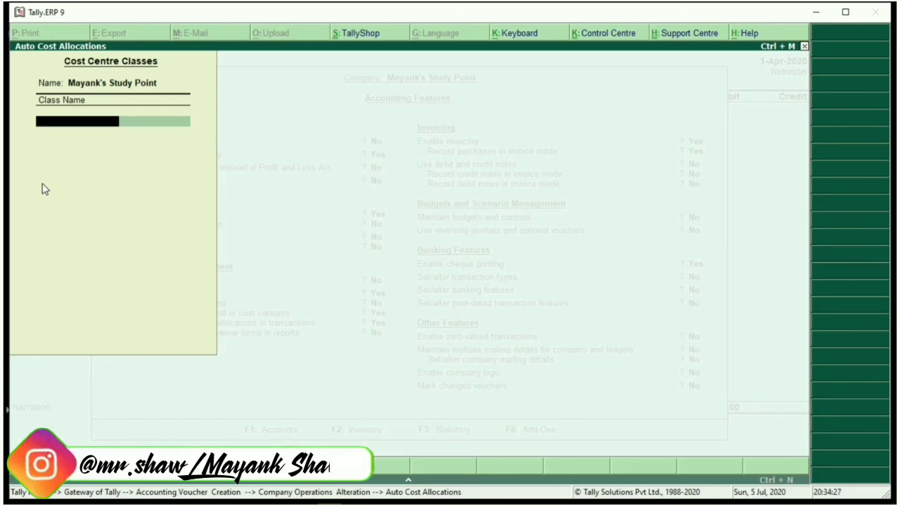
type("S")
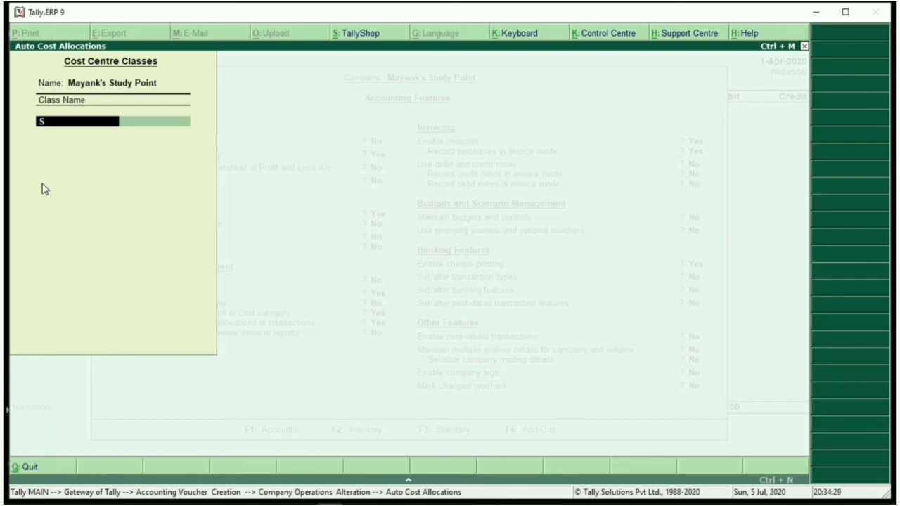
type("alary")
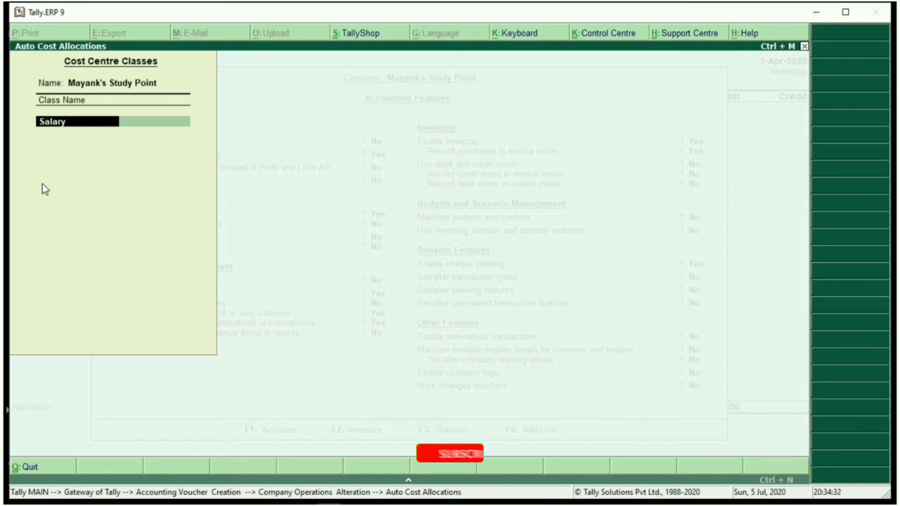
key("Return")
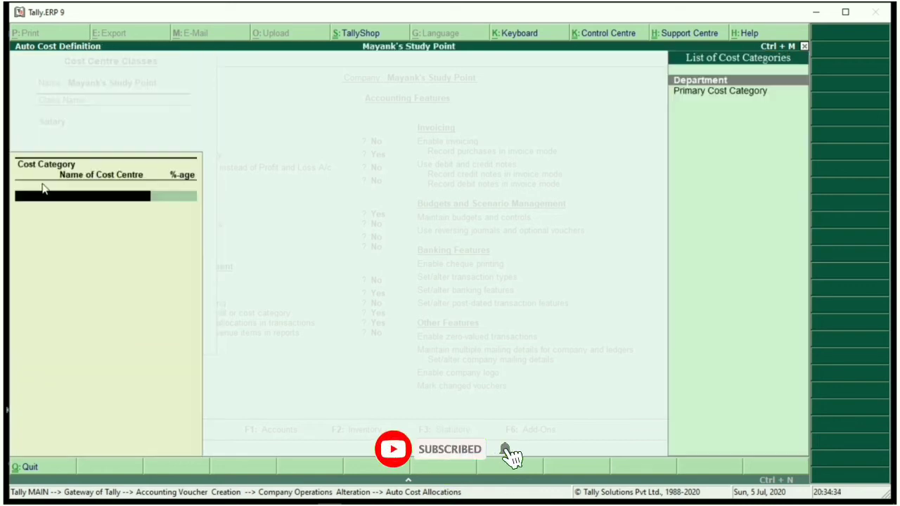
Define the Salary class's Department allocation with 40% for Delhi and 20% for Durgapur.
key("Return")
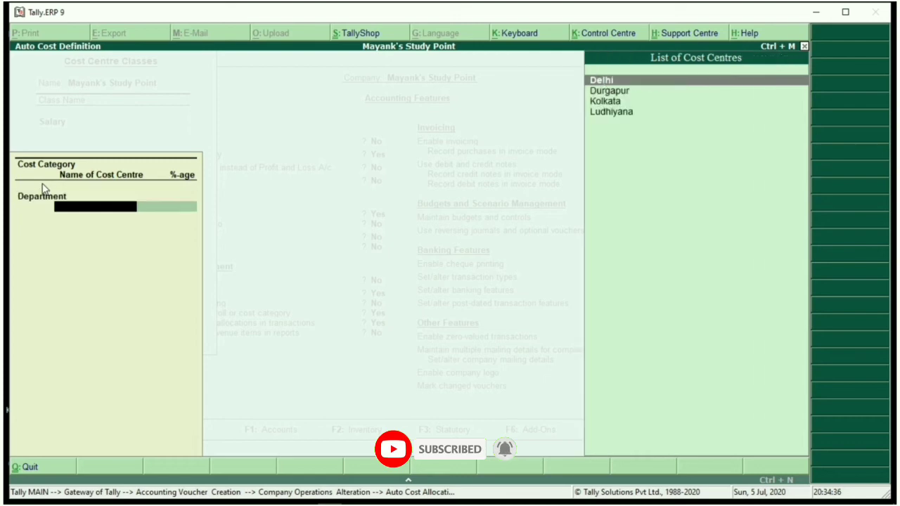
key("Return")
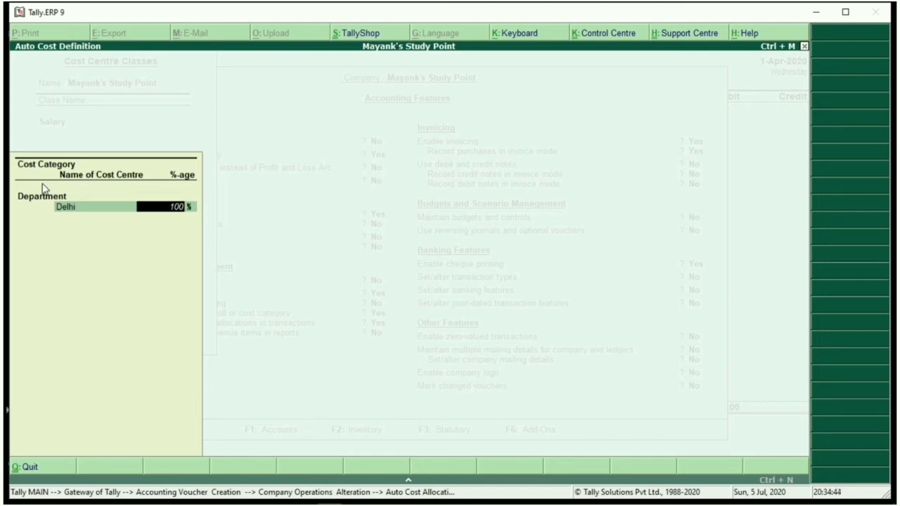
type("40")
key("Return")
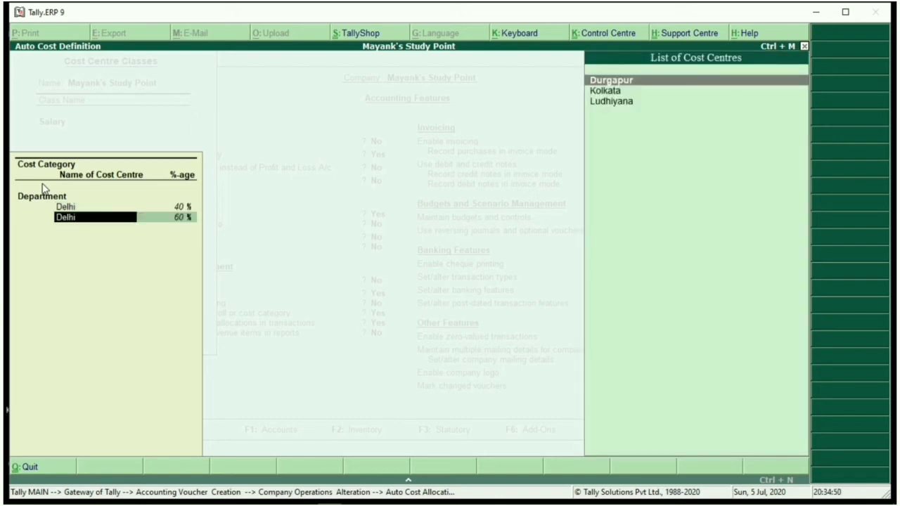
key("Return")
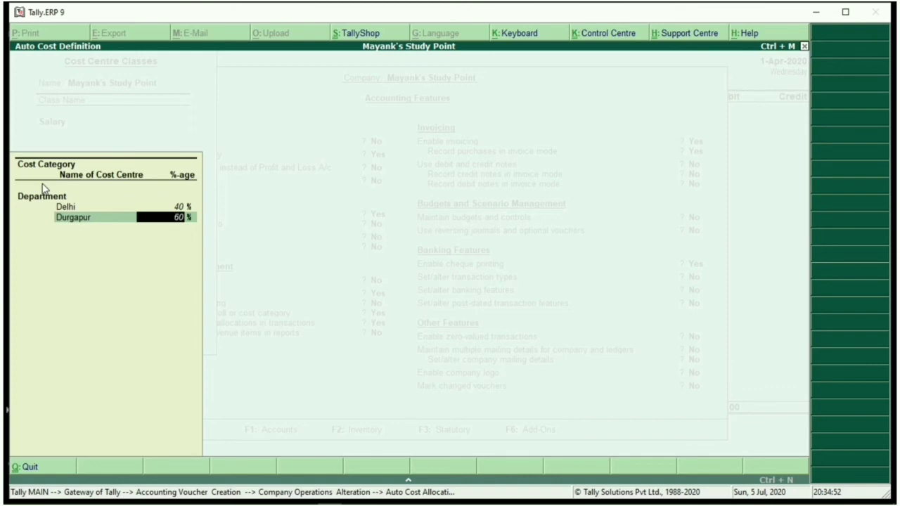
type("20")
key("Return")
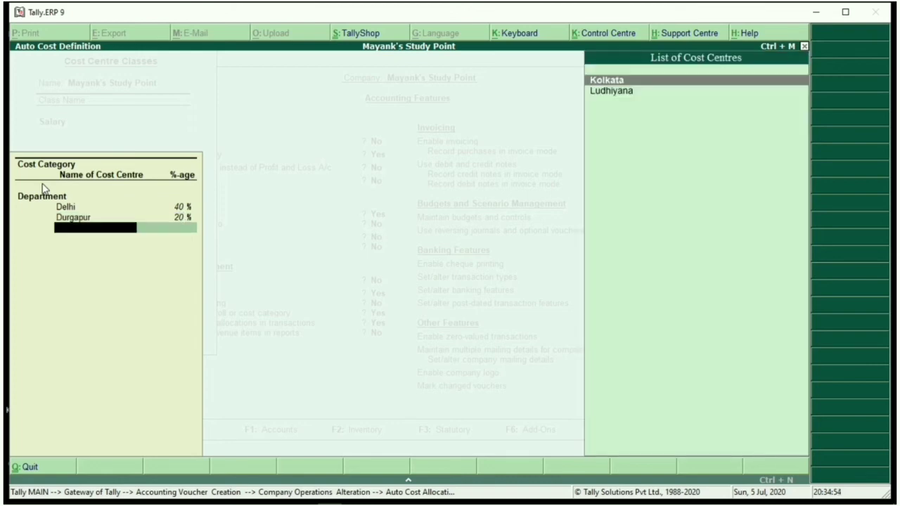
Complete the Salary class's Department allocation with 20% for Kolkata and 20% for Ludhiyana, and close the class definition.
key("Return")
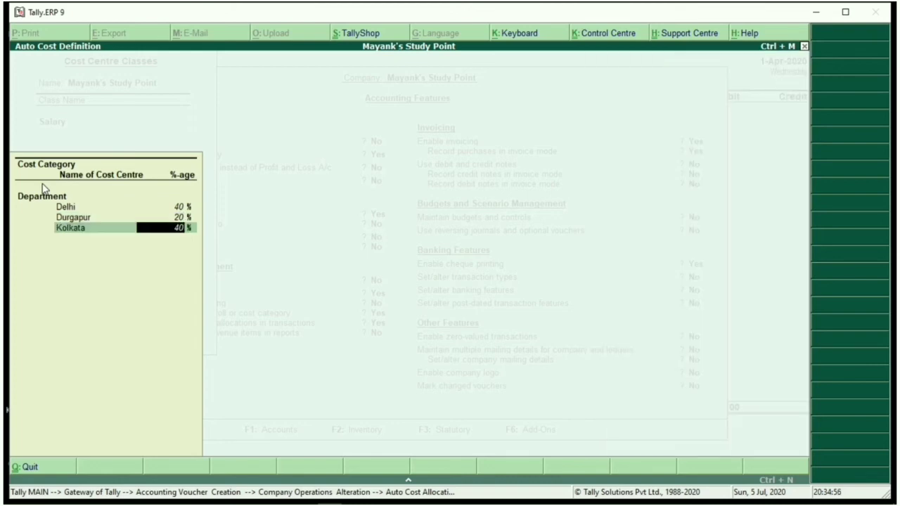
type("20")
key("Return")
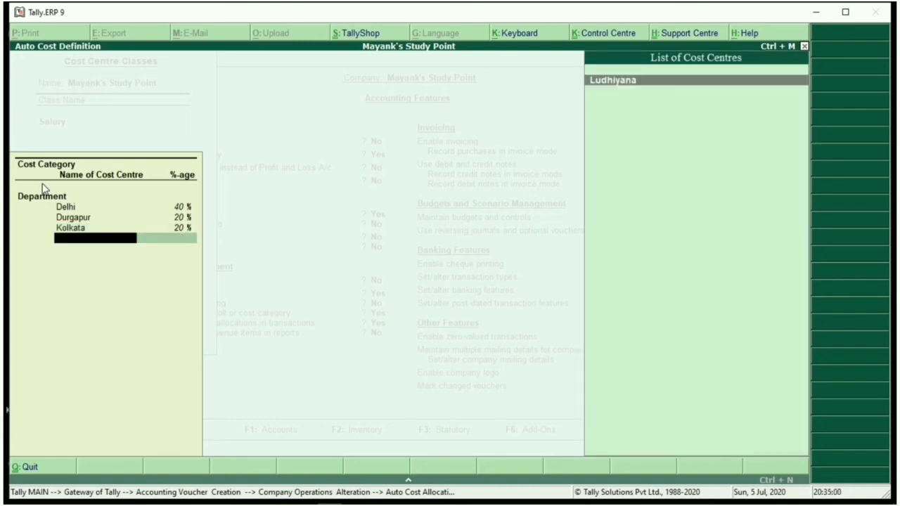
key("Return")
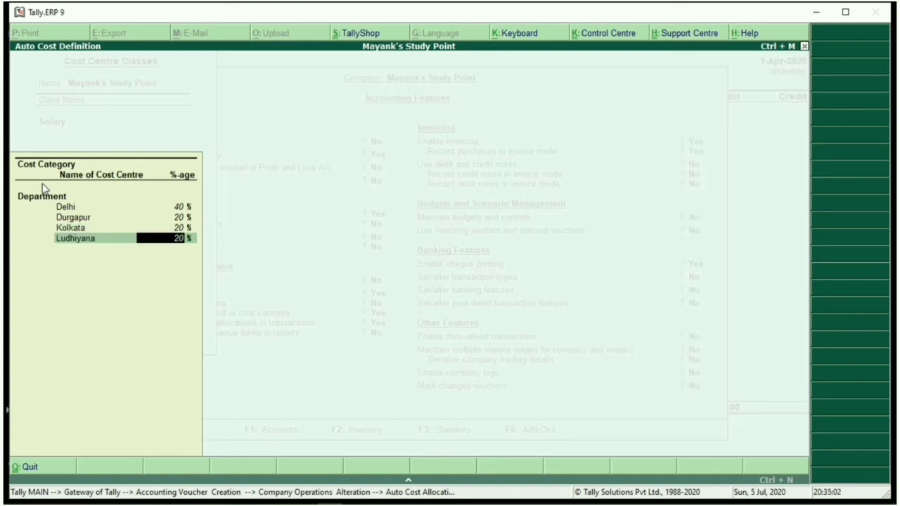
key("Return")
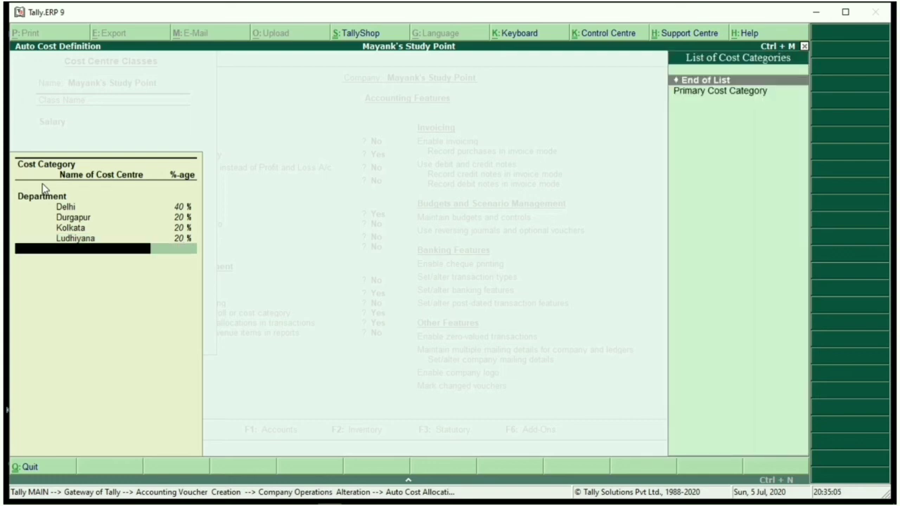
key("Return")
key("Return")
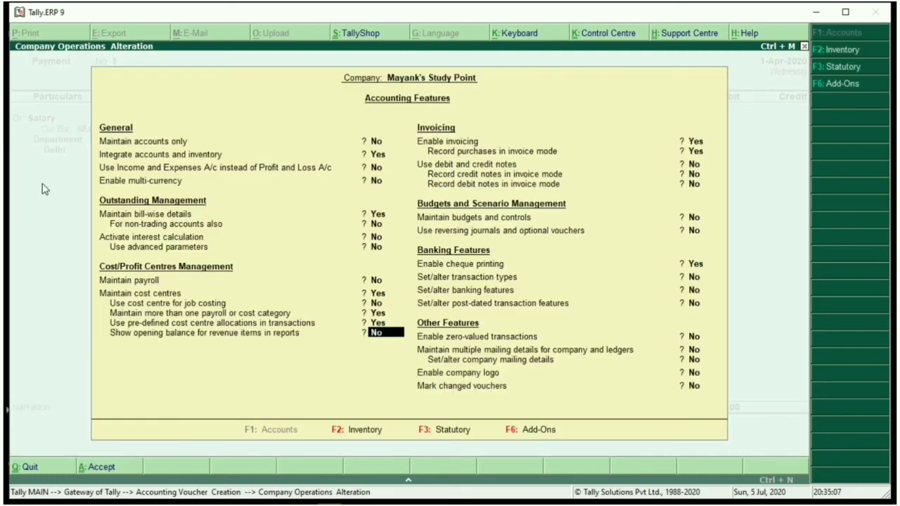
Keep the remaining accounting features as they are and save the company's feature settings.
key("Return")
key("Return")
key("Return")
key("Return")
key("Return")
key("Return")
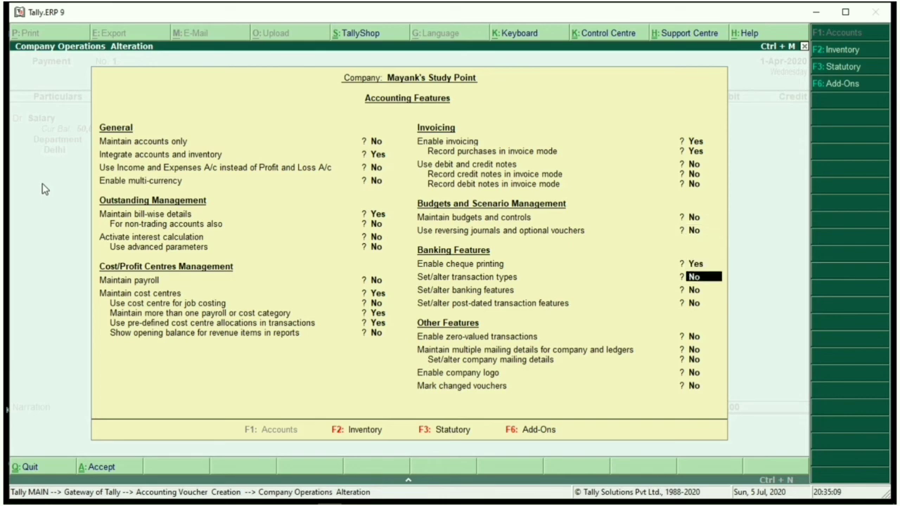
key("Return")
key("Return")
key("Return")
key("Return")
key("Return")
key("Return")
key("Return")
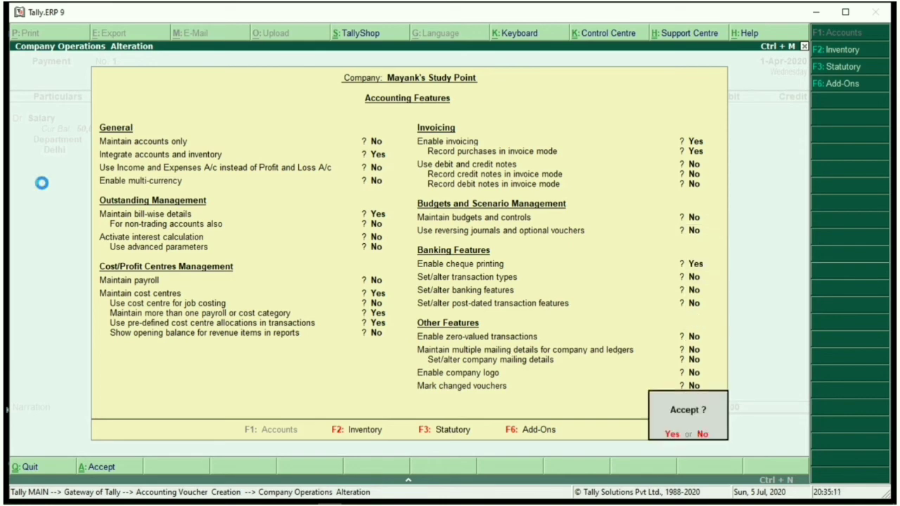
key("Return")
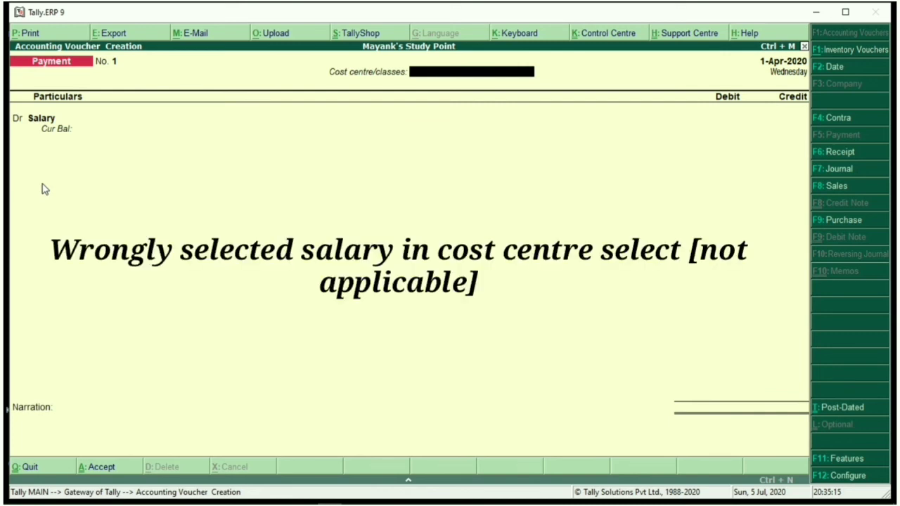
Set the payment voucher's cost centre class to Salary and debit the Salary ledger with 50000.
key("BackSpace")
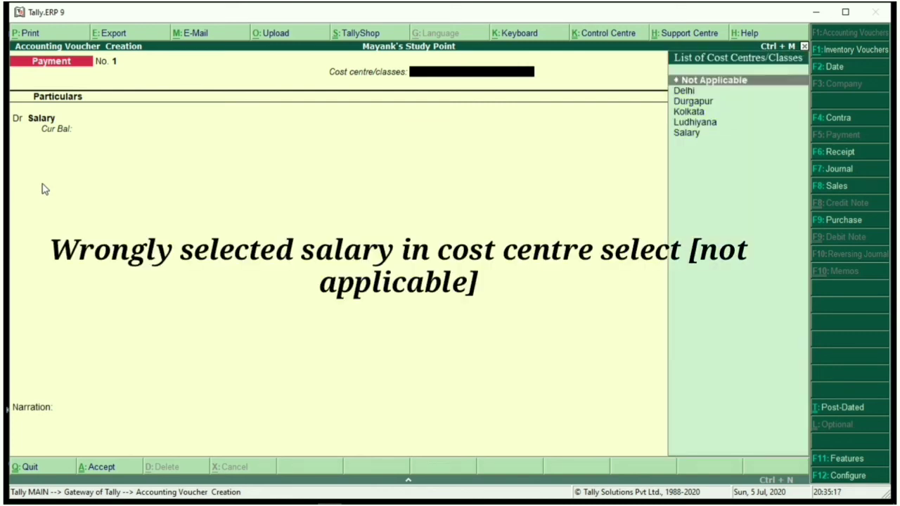
key("Down")
key("Down")
key("Down")
key("Down")
key("Return")
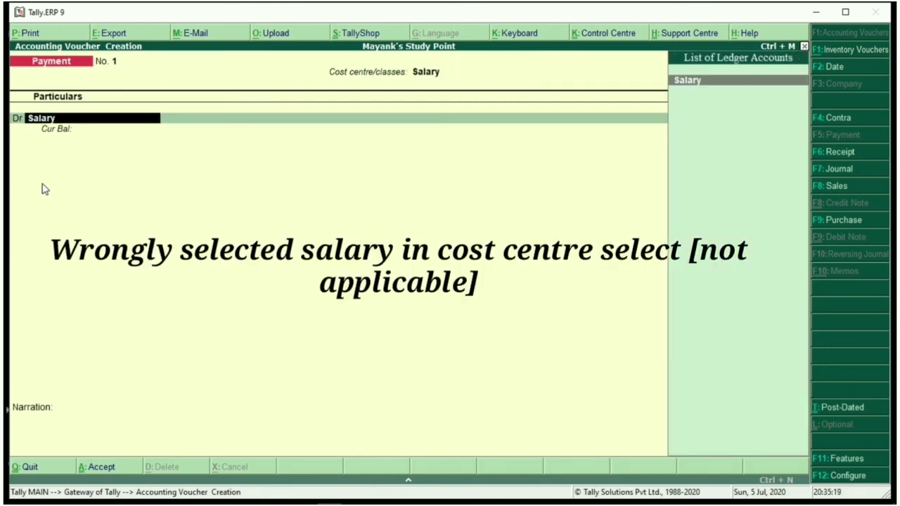
key("Return")
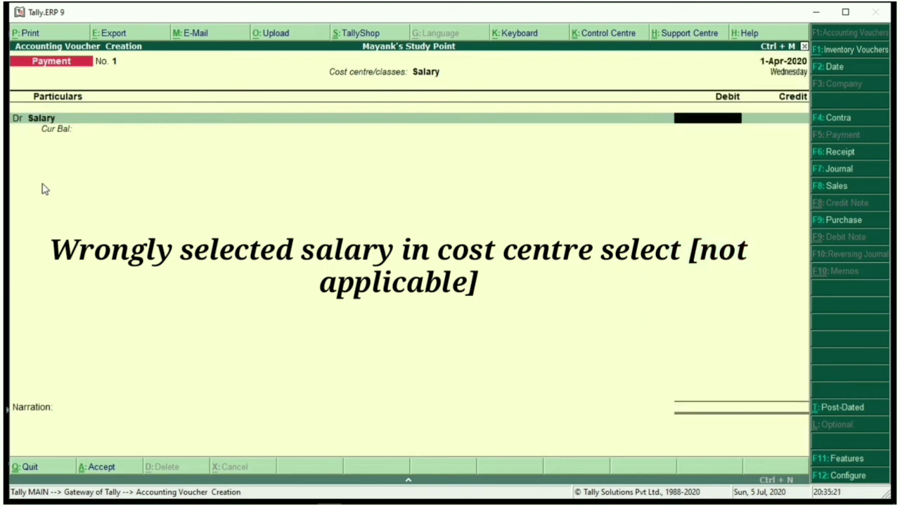
type("50000")
key("Return")
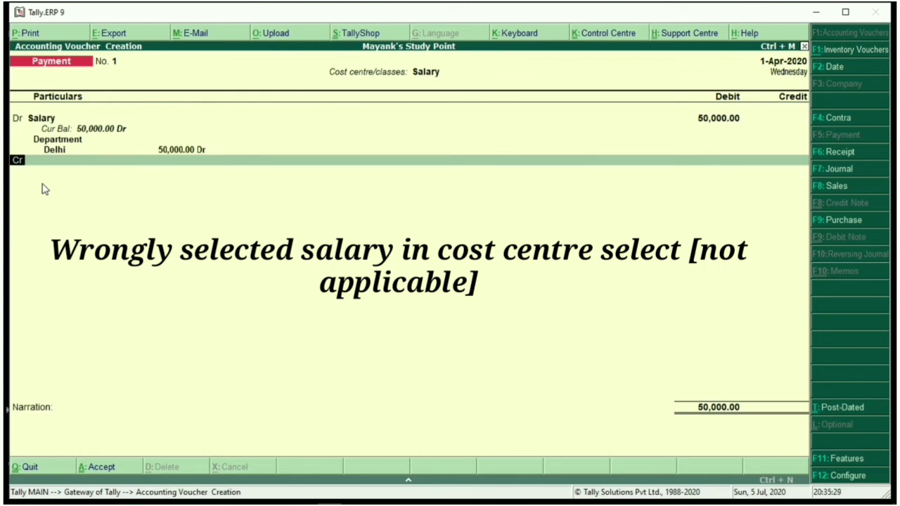
Re-enter 50000 as the Salary debit and choose Cash as the ledger for the credit line.
key("Up")
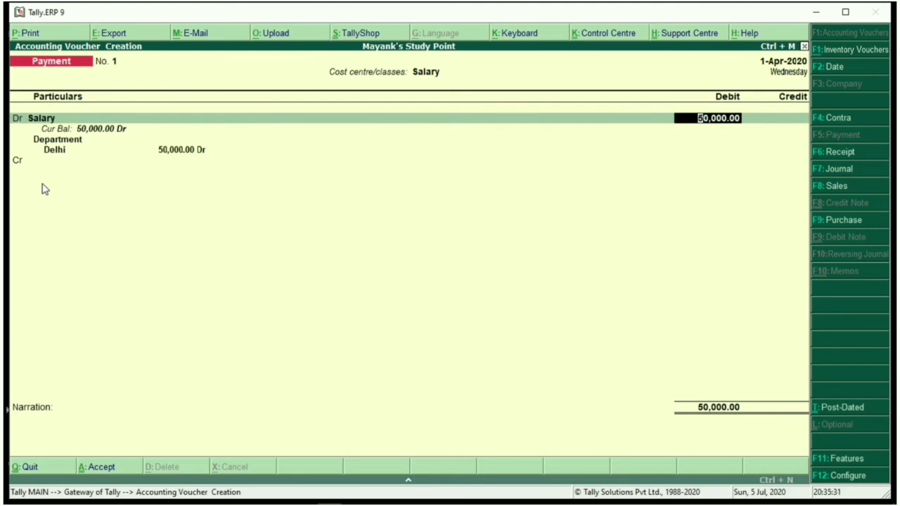
key("Down")
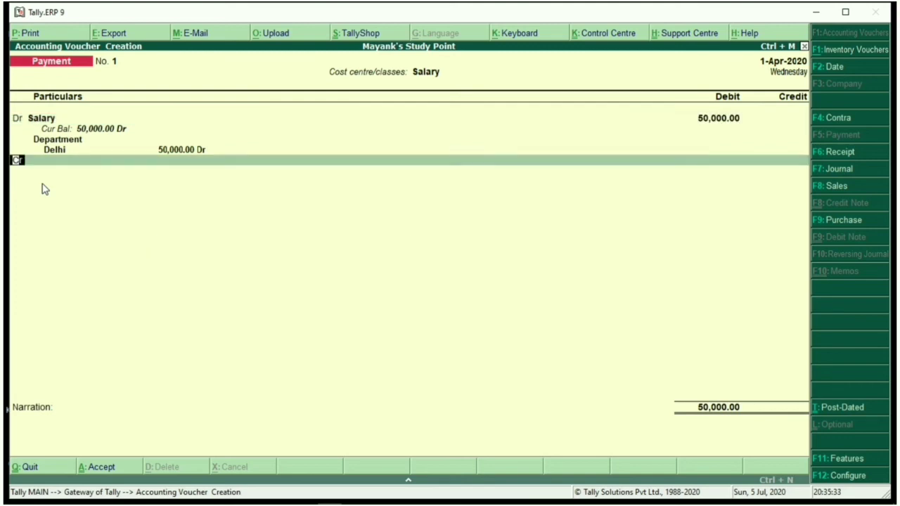
key("Up")
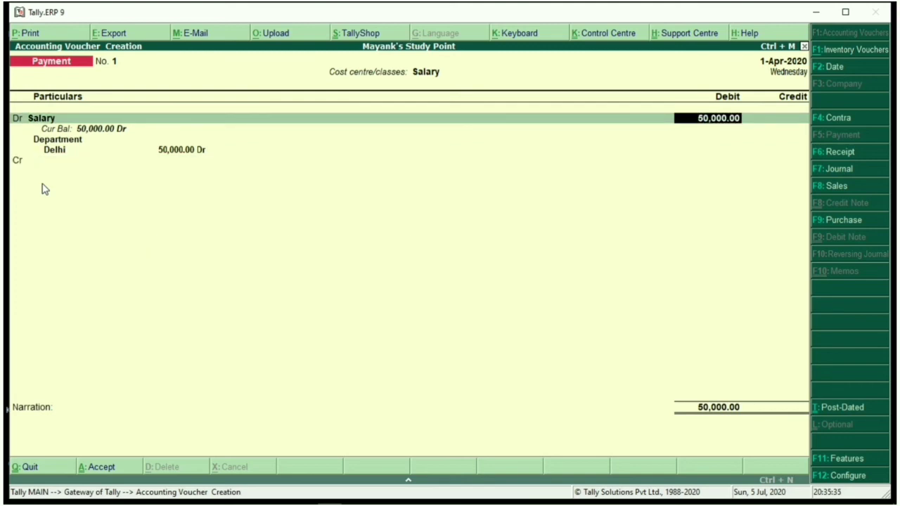
type("50000")
key("Return")
key("Return")
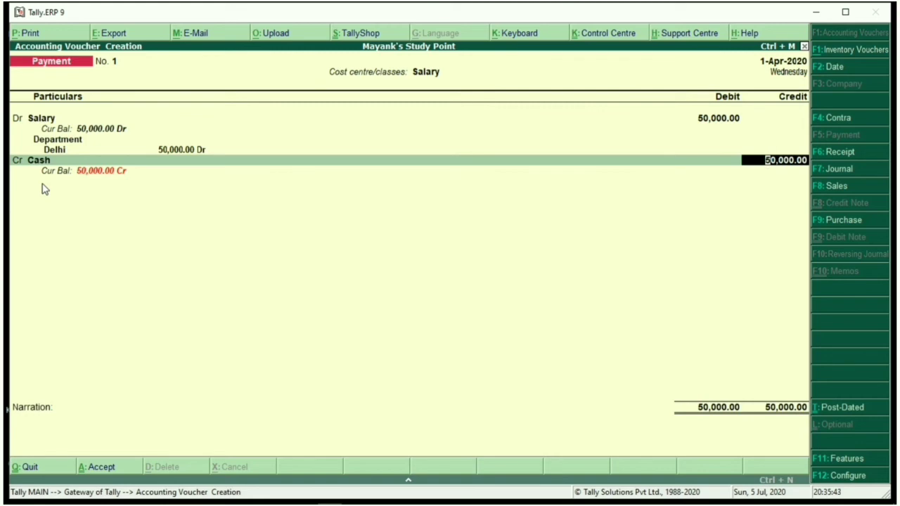
Recheck the voucher lines, accept the 50000 Cash credit, leave the narration blank and save the payment voucher.
key("BackSpace")
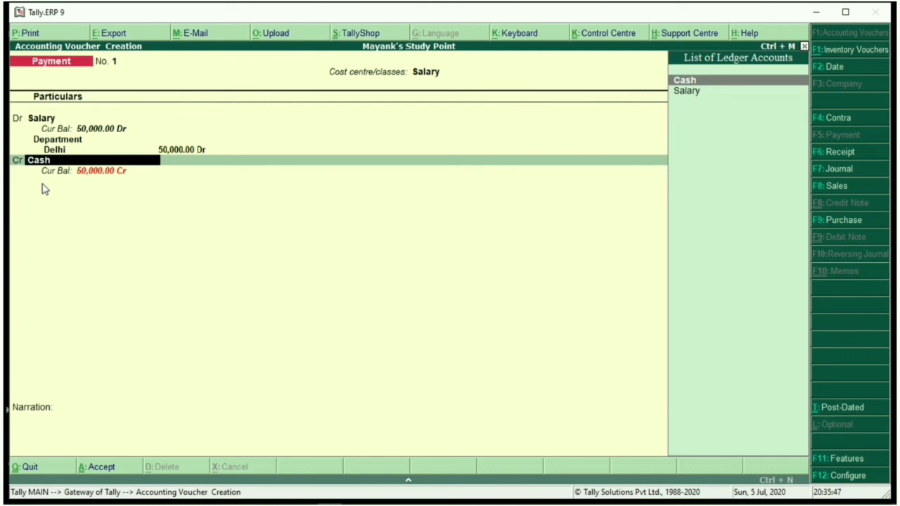
key("BackSpace")
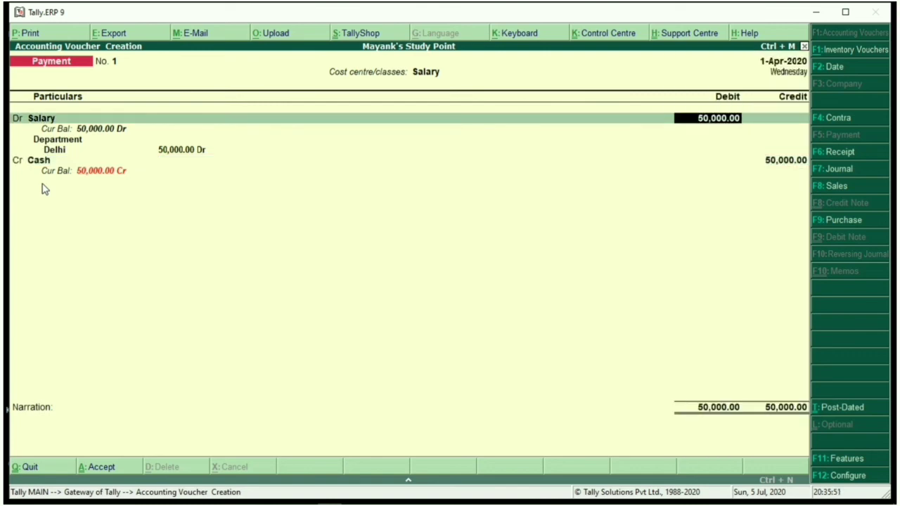
key("Return")
key("Return")
key("Return")
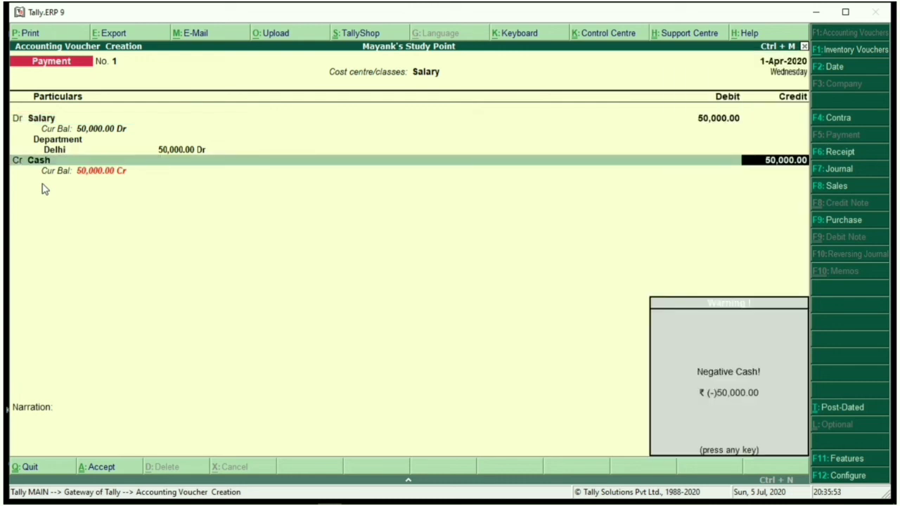
key("Return")
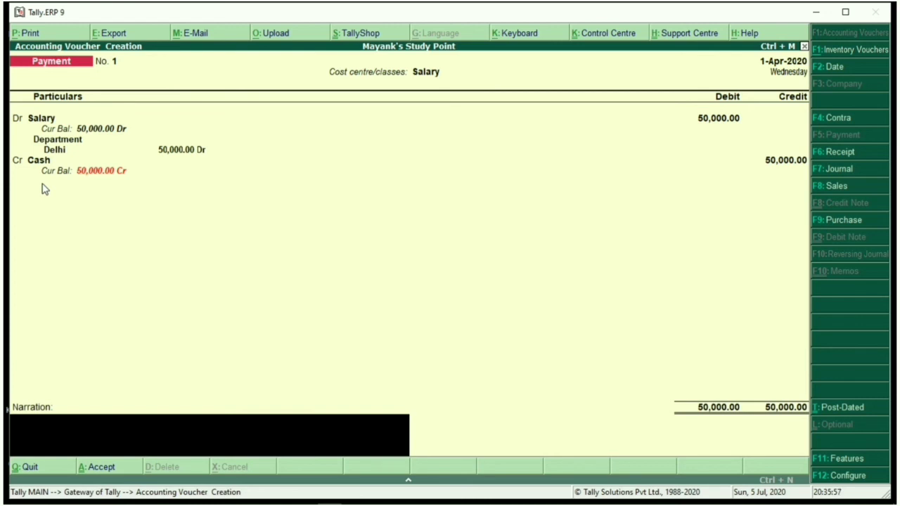
key("Return")
left_click(43, 189)
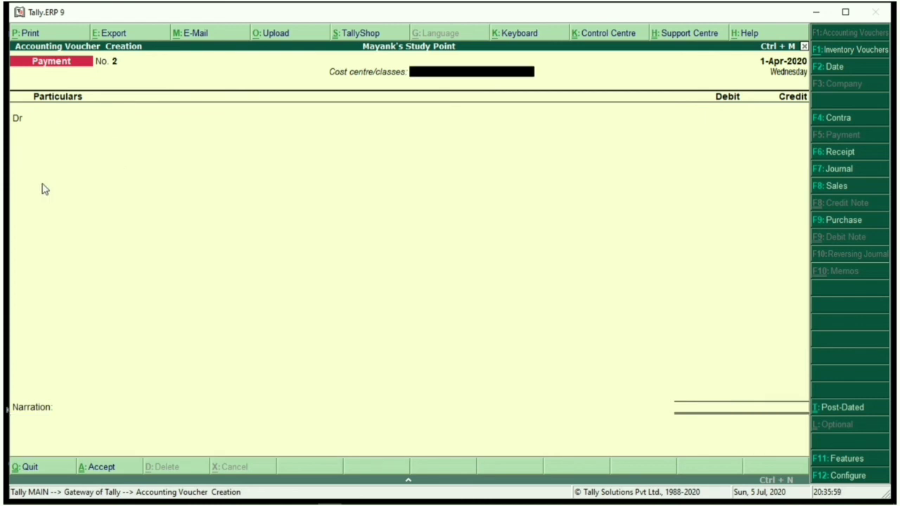
In the new payment voucher, select the Salary cost centre class and debit the Salary ledger with 100000.
type("Sala")
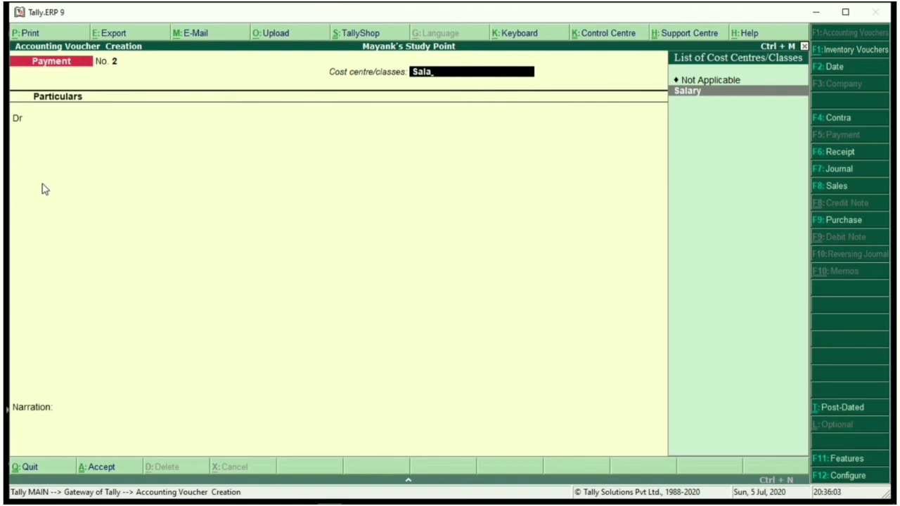
key("Return")
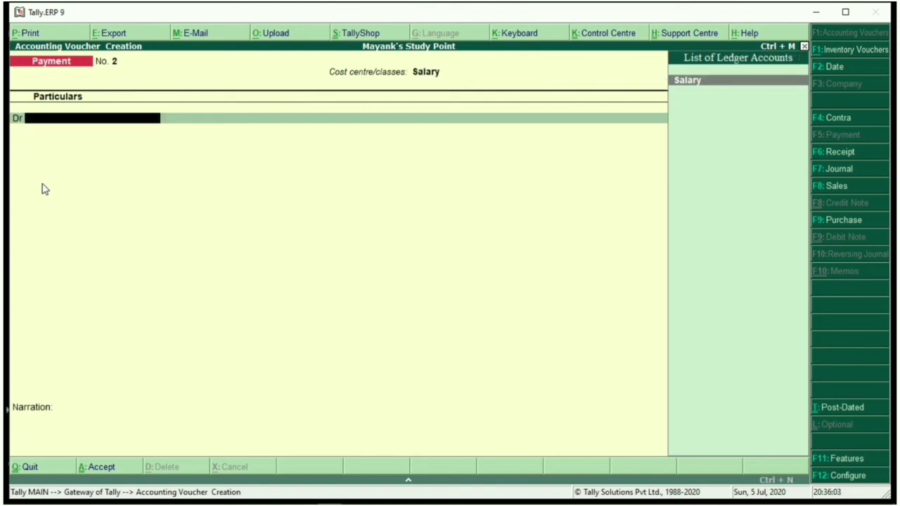
key("Return")
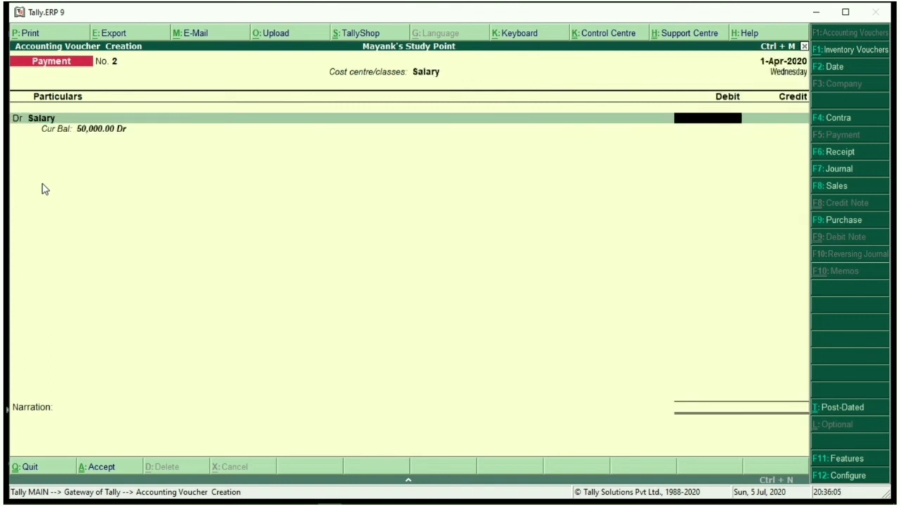
type("50000")
key("BackSpace")
key("BackSpace")
key("BackSpace")
key("BackSpace")
key("BackSpace")
type("100000")
key("Return")
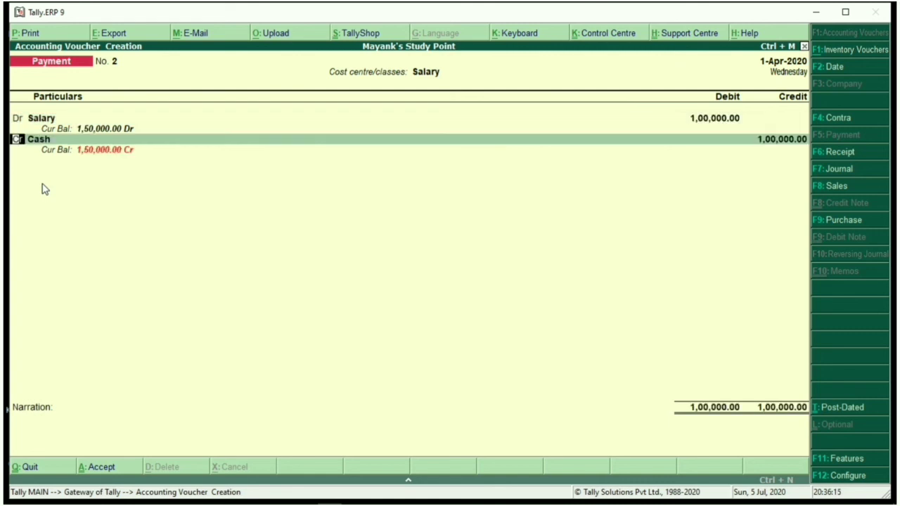
Create a ledger named Sbi under Bank Accounts for the credit line, with cost centres not applicable and the other details at their defaults.
key("Return")
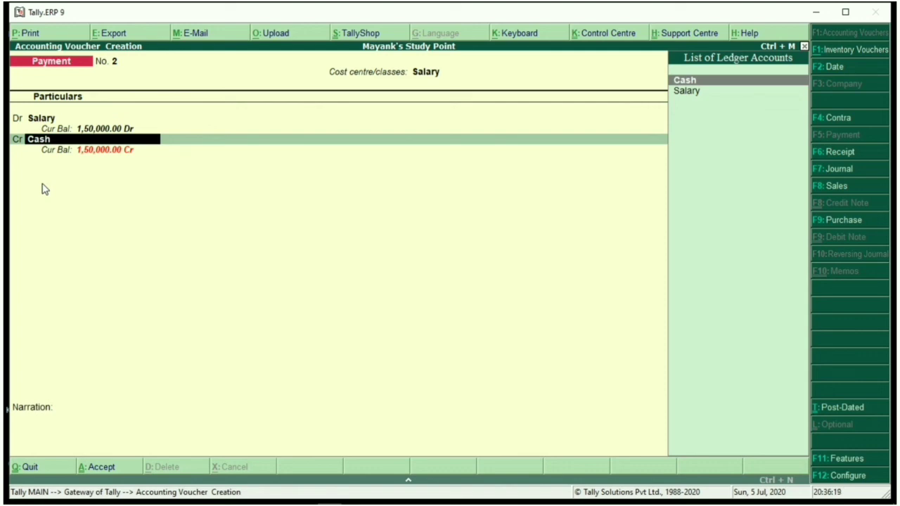
key("alt+c")
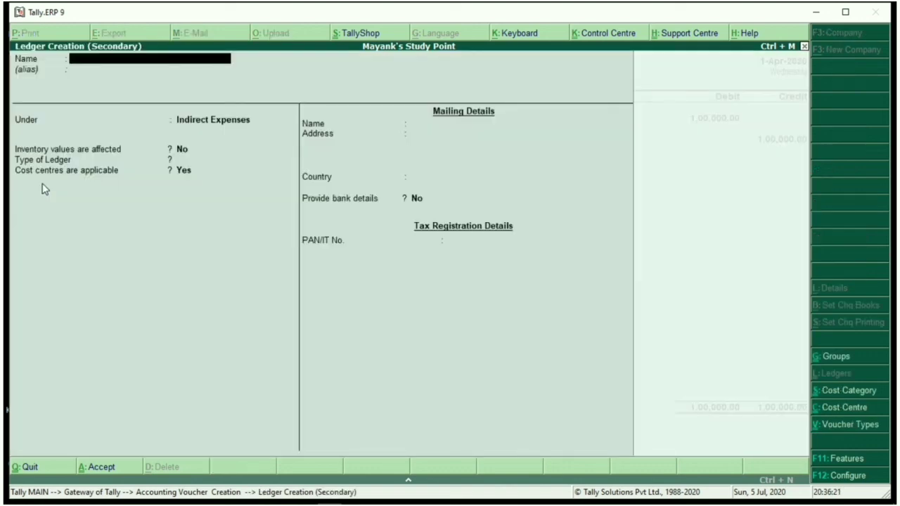
type("Sb")
key("Return")
key("Return")
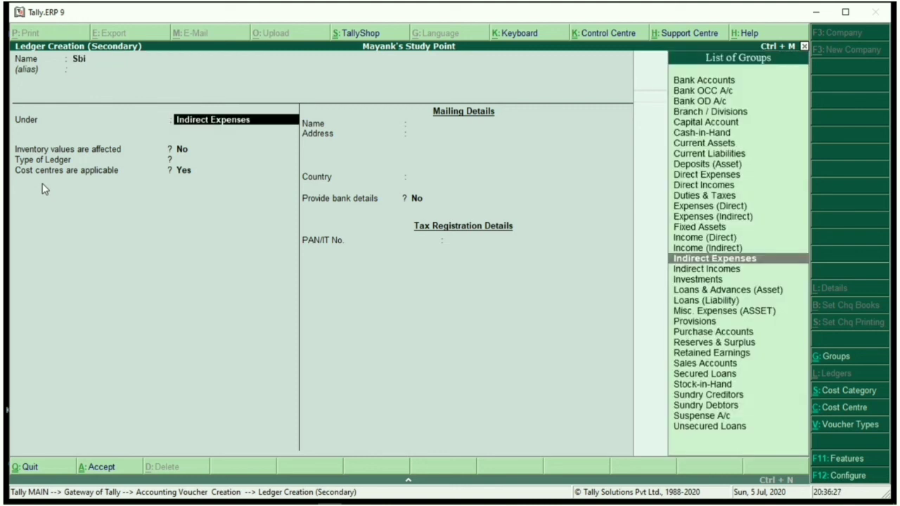
type("Ba")
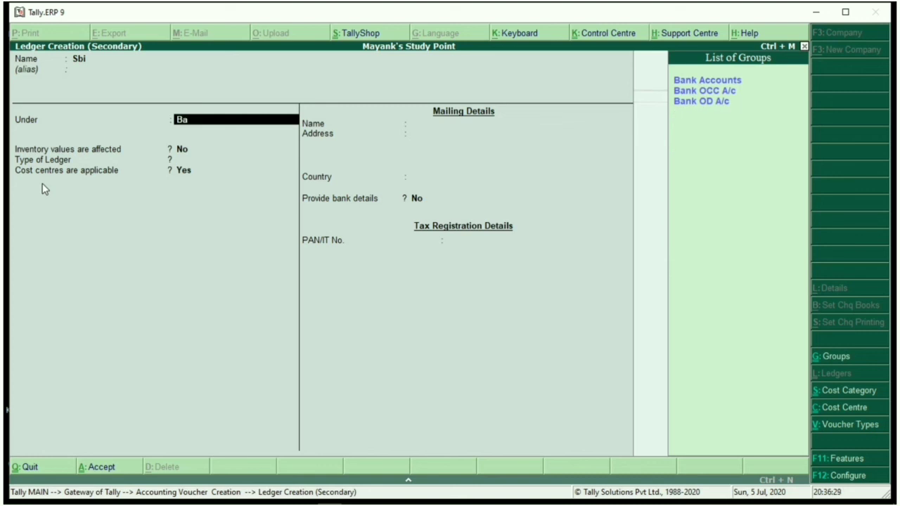
key("Return")
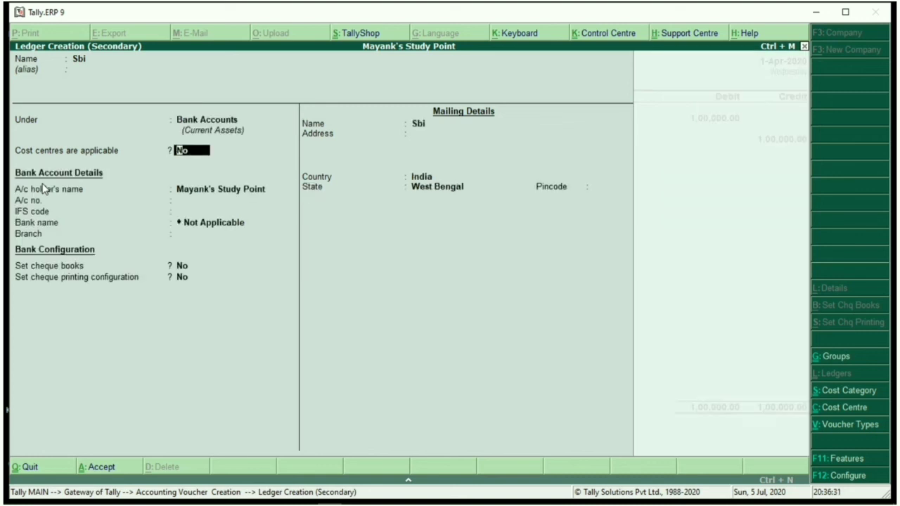
key("Return")
key("Return")
key("Return")
key("Return")
key("Return")
key("Return")
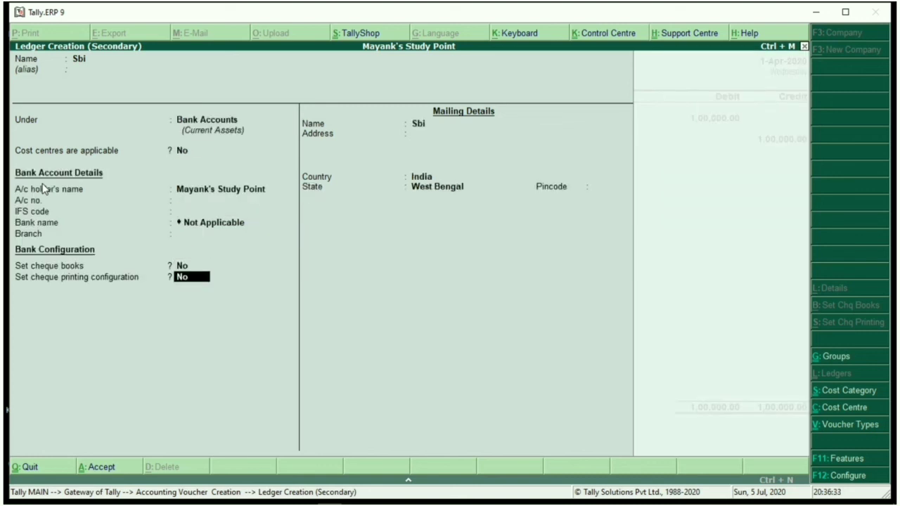
key("Return")
key("Return")
key("Return")
key("Return")
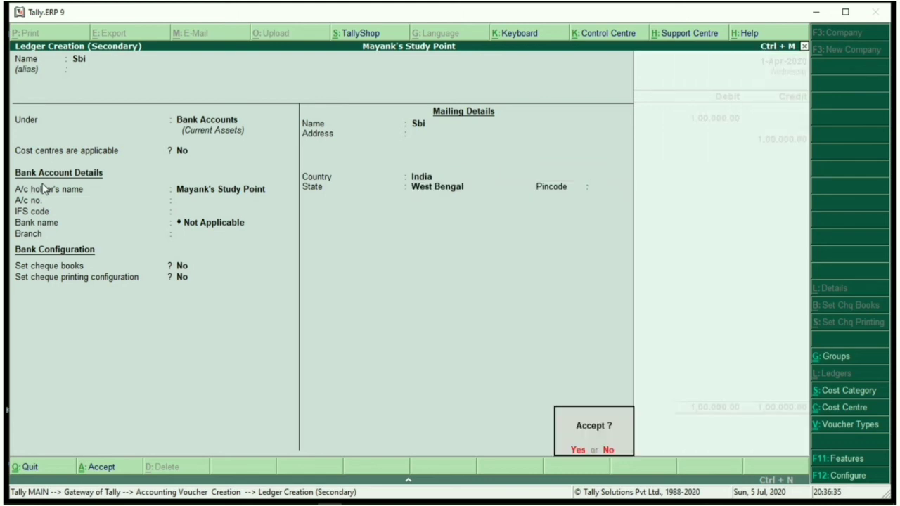
key("Return")
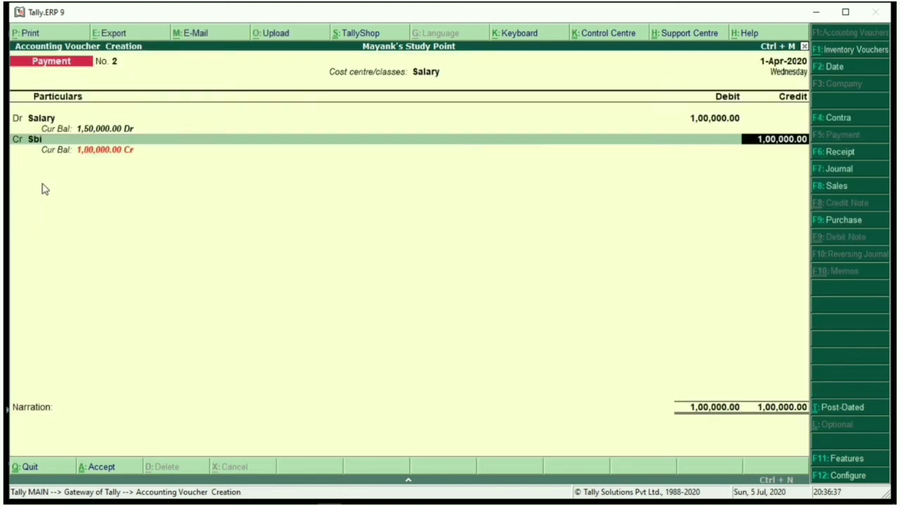
Accept the 100000 Sbi credit as a cheque with cheque range Not Applicable and no instrument number, and save the payment voucher without a narration.
key("Return")
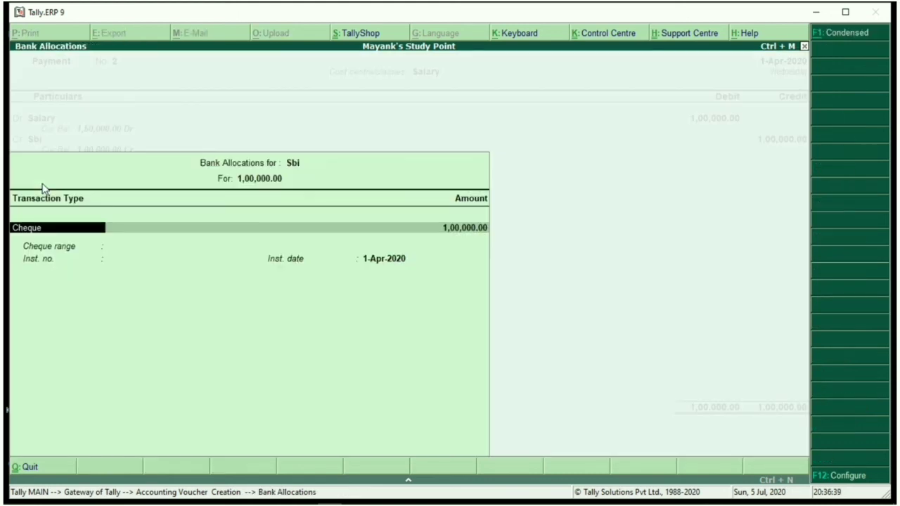
key("Return")
key("Return")
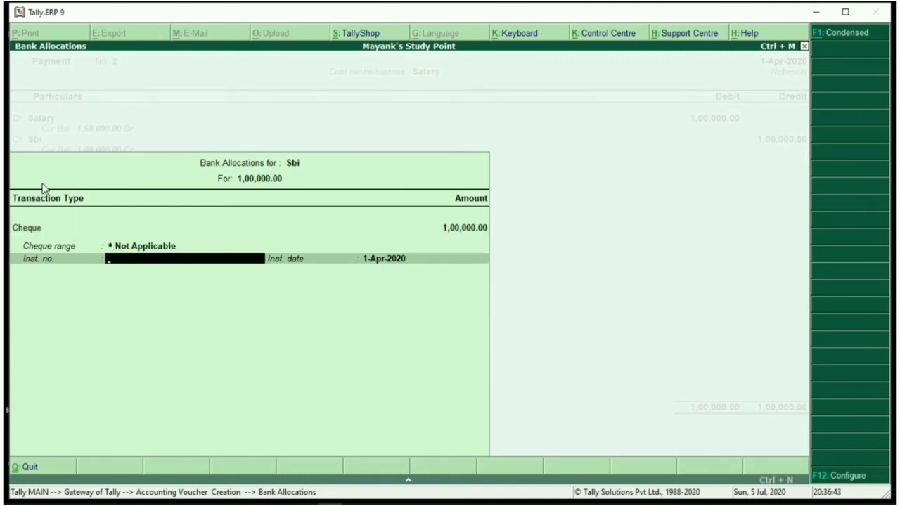
key("Return")
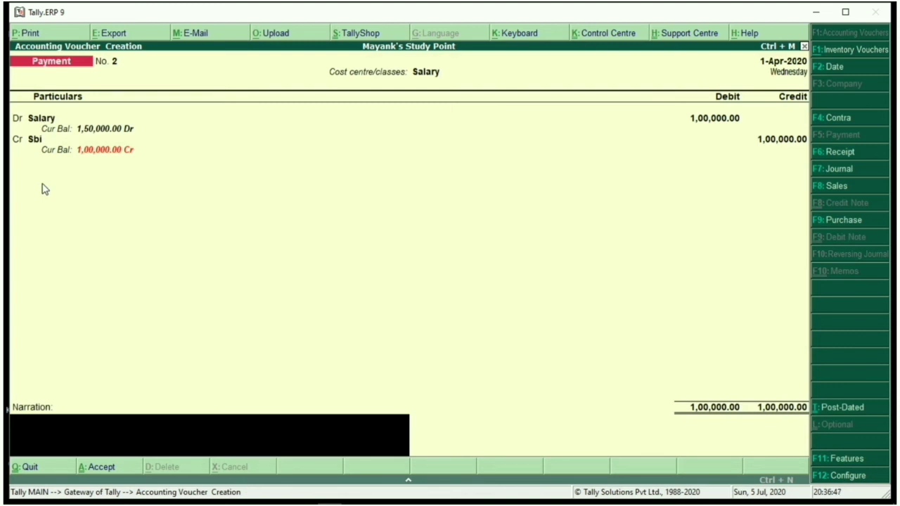
key("Return")
left_click(42, 189)
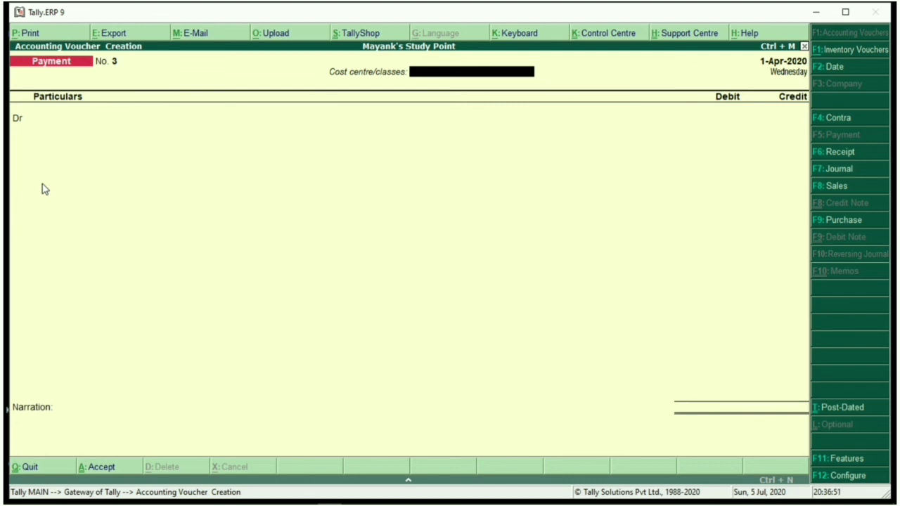
In the new payment voucher, leave the cost centre class blank and debit the Salary ledger with 150000.
key("Return")
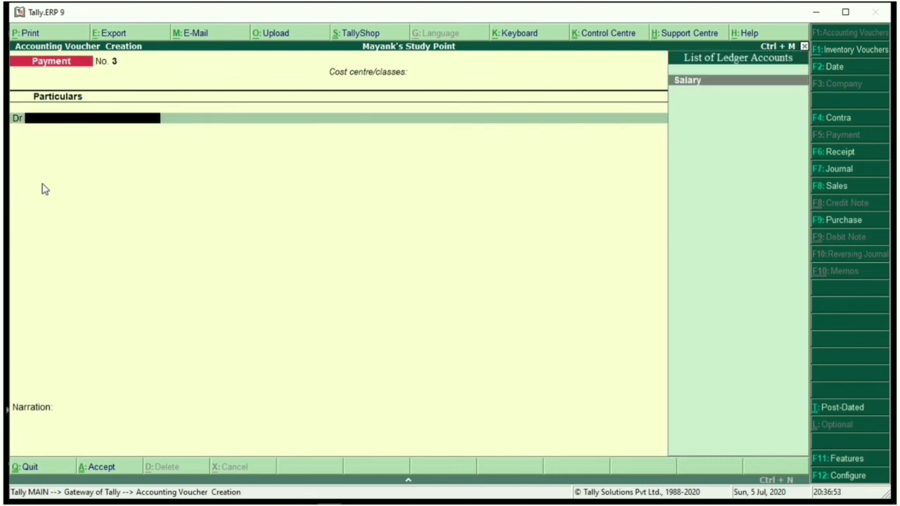
key("Return")
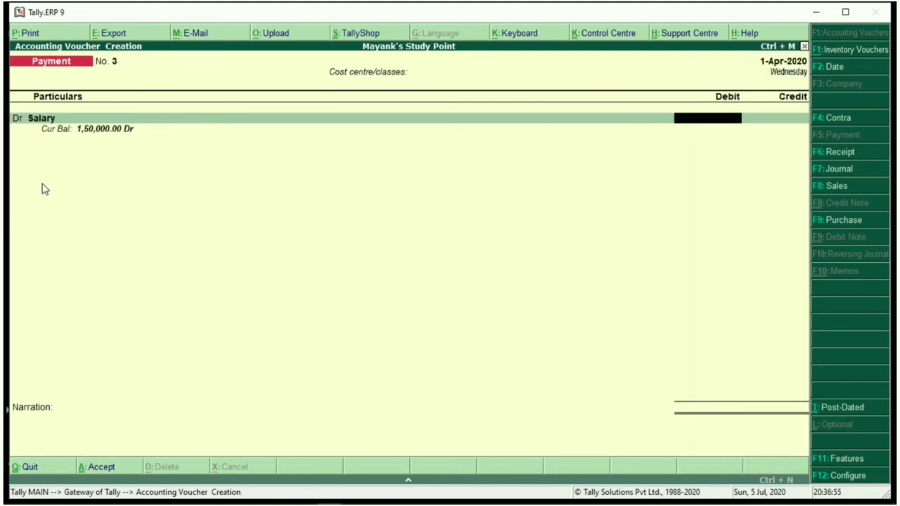
type("1,50,00")
type("0000")
key("Return")
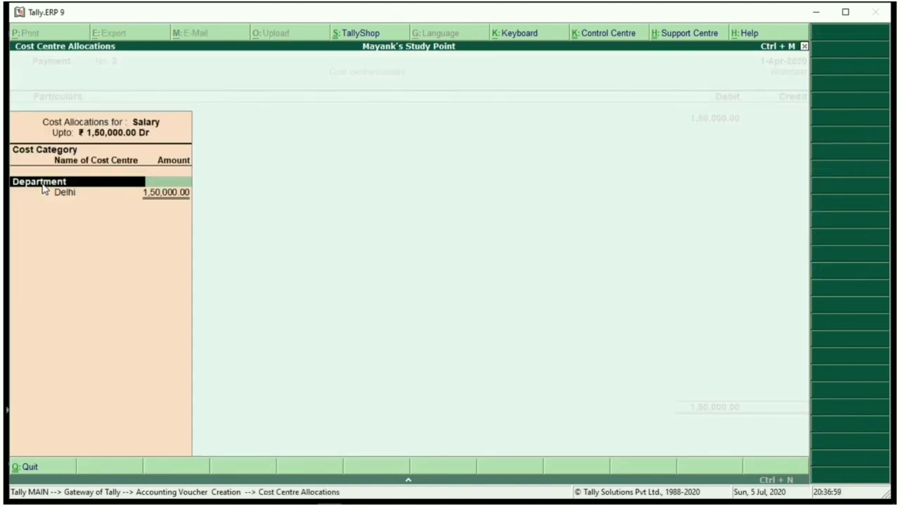
Allocate the full 150000 Salary debit to the Durgapur cost centre under the Department category.
key("Return")
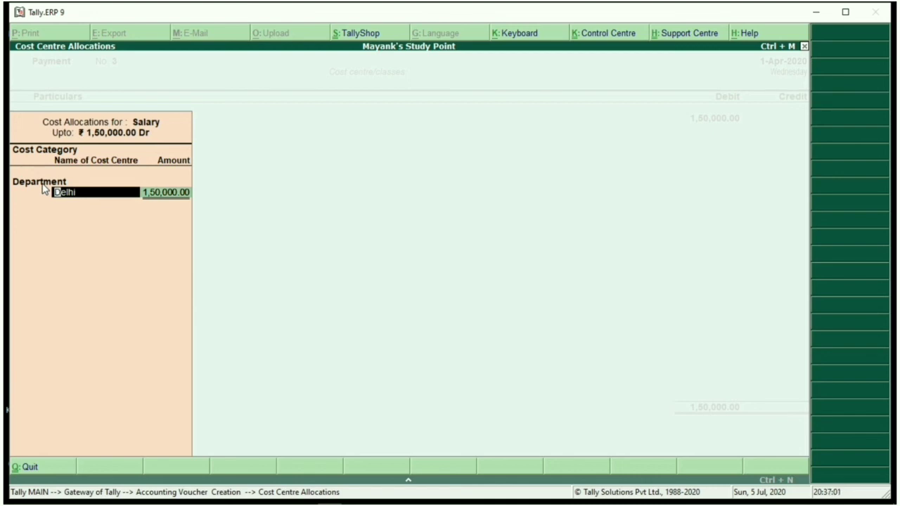
type("D")
key("Return")
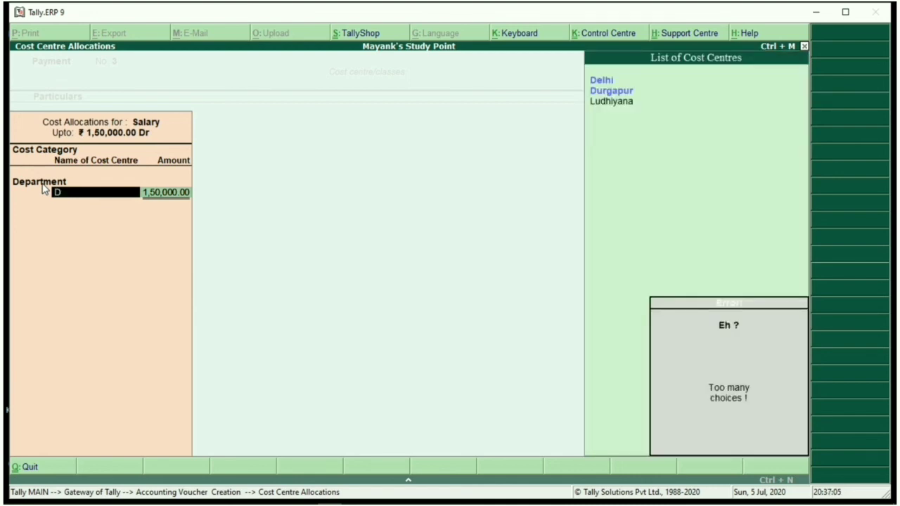
key("Down")
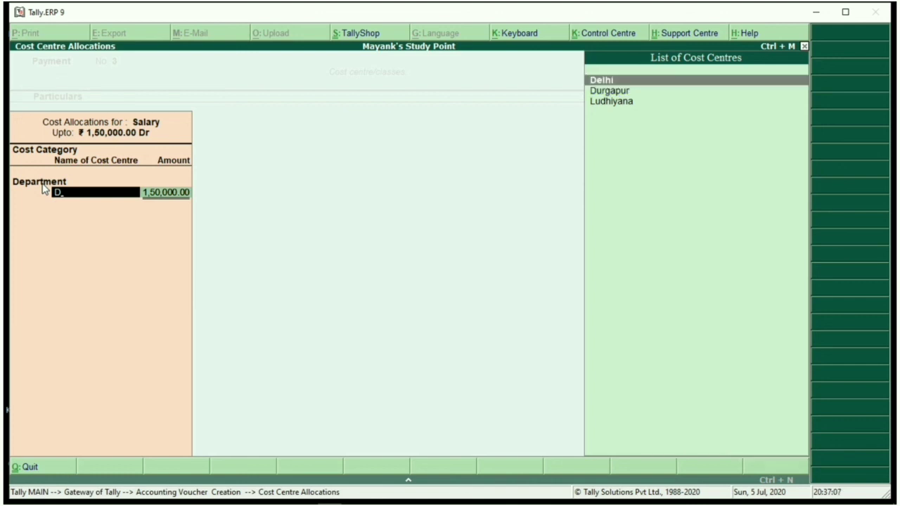
key("Down")
key("Return")
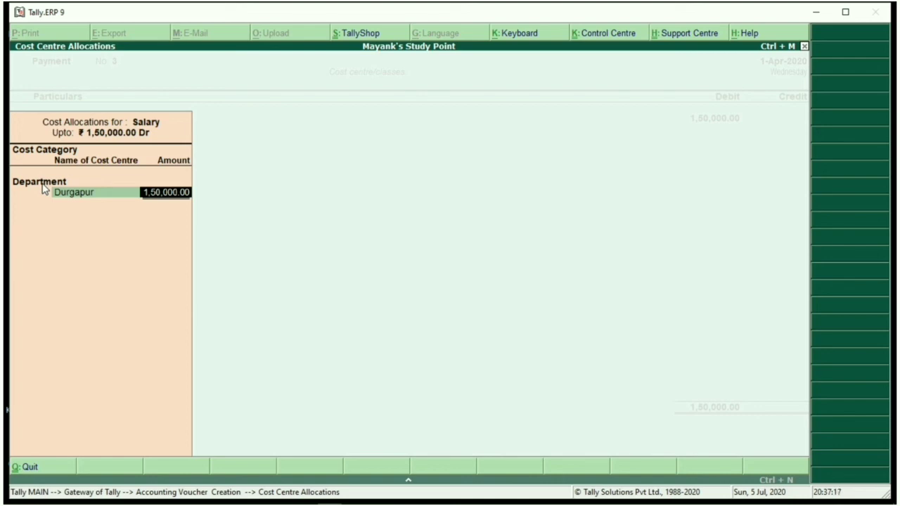
key("Return")
key("BackSpace")
key("Escape")
key("y")
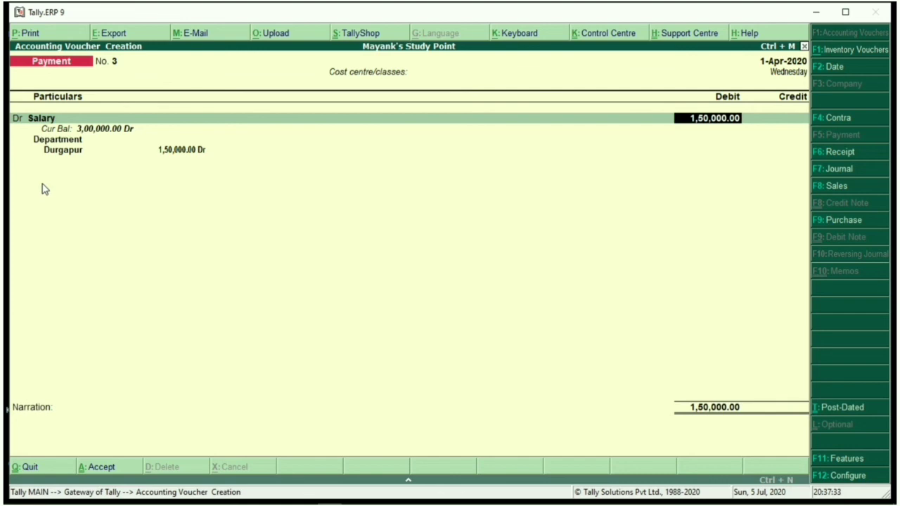
Leave voucher entry without saving the current voucher and return to the Gateway of Tally, keeping the program open.
key("F9")
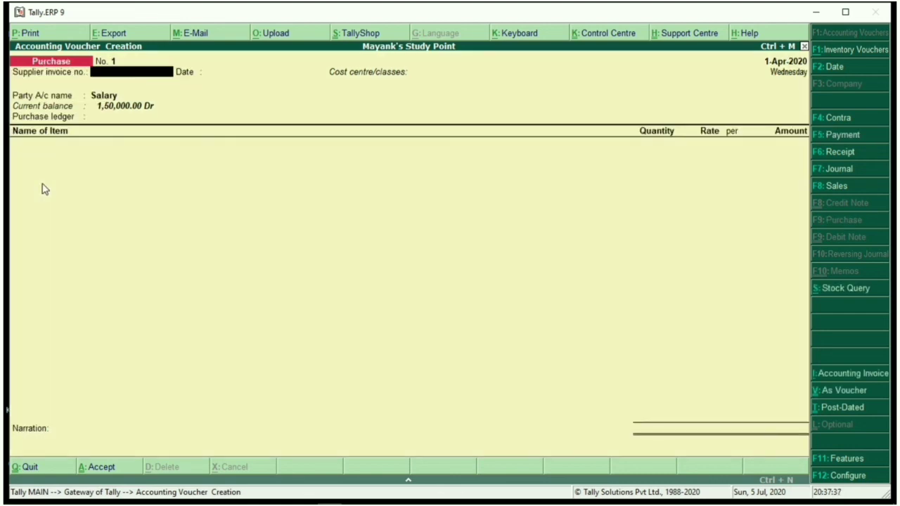
key("Escape")
key("Return")
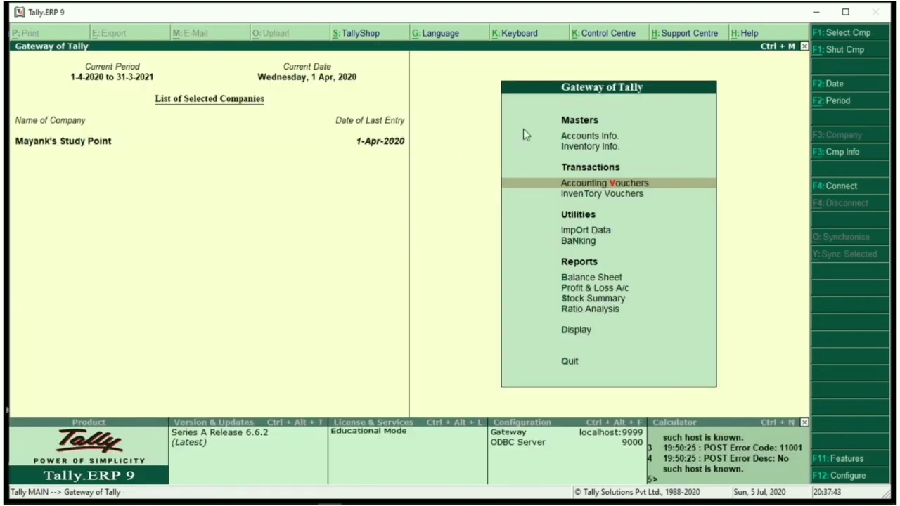
key("Escape")
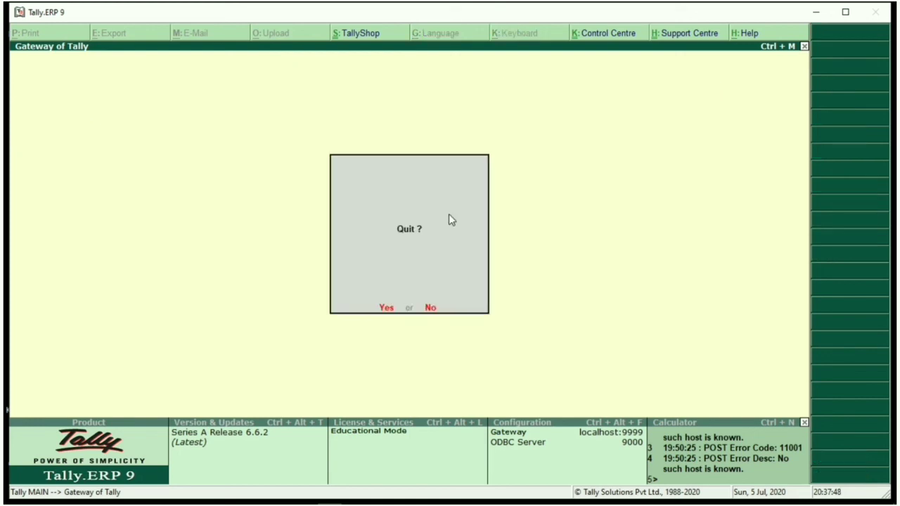
key("n")
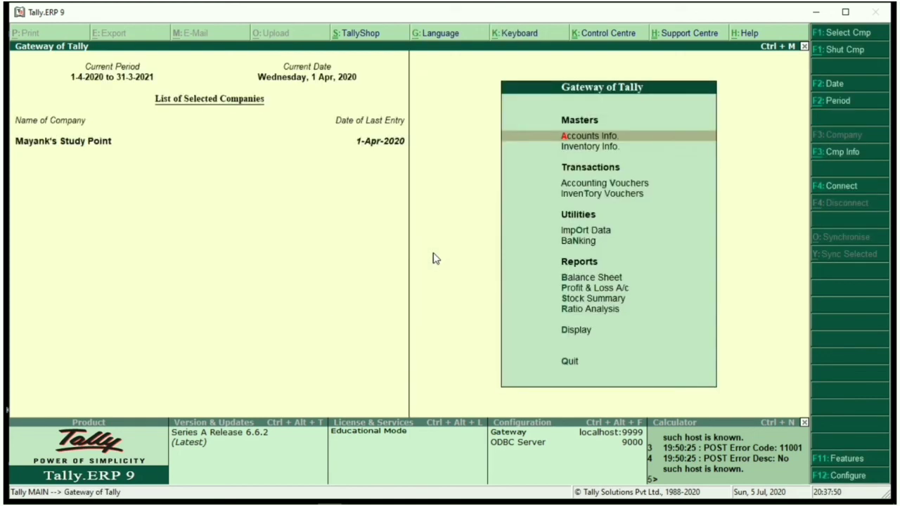